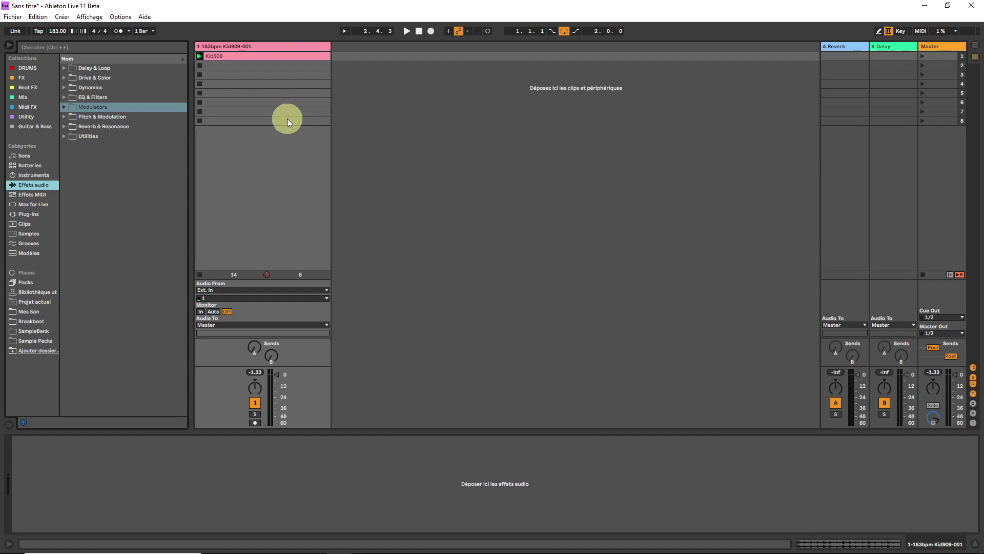
Expand the Modulators folder under Audio Effects to list Envelope Follower, LFO and Shaper.
{"action": "left_click", "coordinate": [64, 108]}
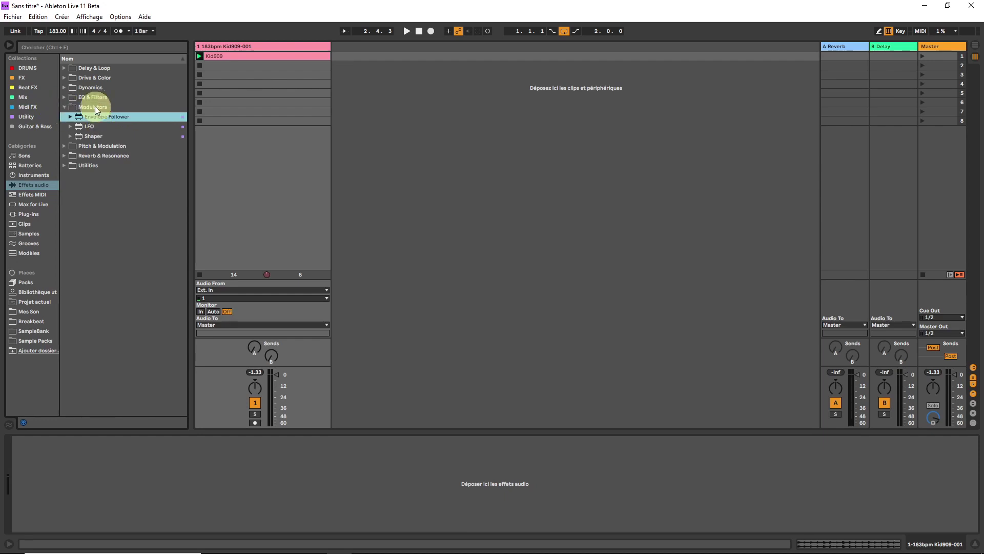
{"action": "left_click", "coordinate": [95, 110]}
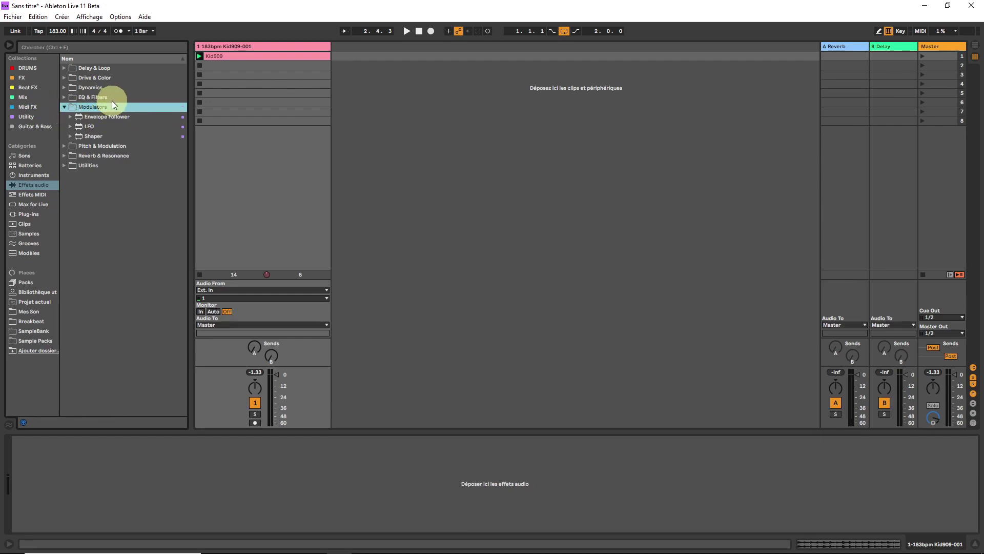
Load Envelope Follower, LFO and Shaper onto the Kid909 track and launch the Kid909 clip.
{"action": "left_click", "coordinate": [90, 116]}
{"action": "double_click", "coordinate": [90, 117]}
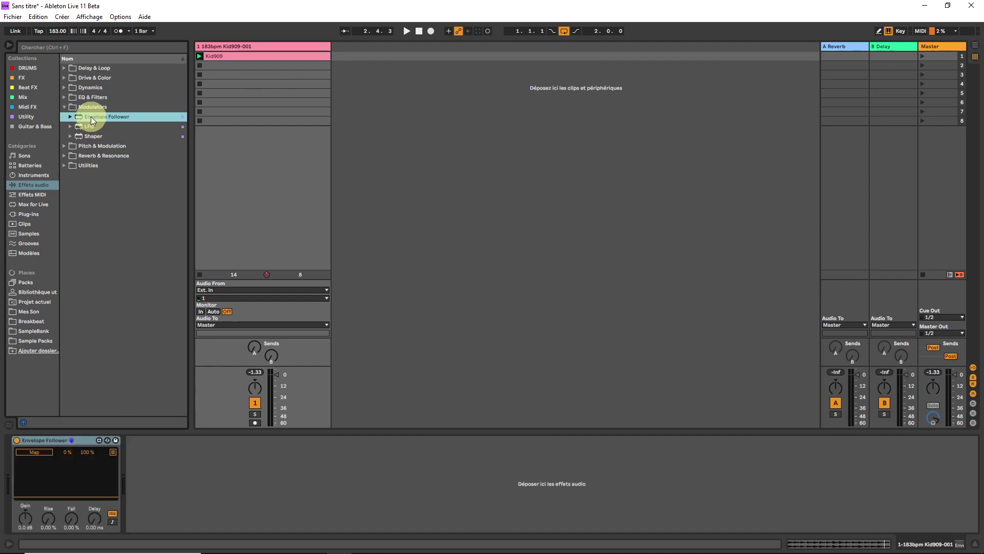
{"action": "double_click", "coordinate": [90, 126]}
{"action": "left_click", "coordinate": [91, 134]}
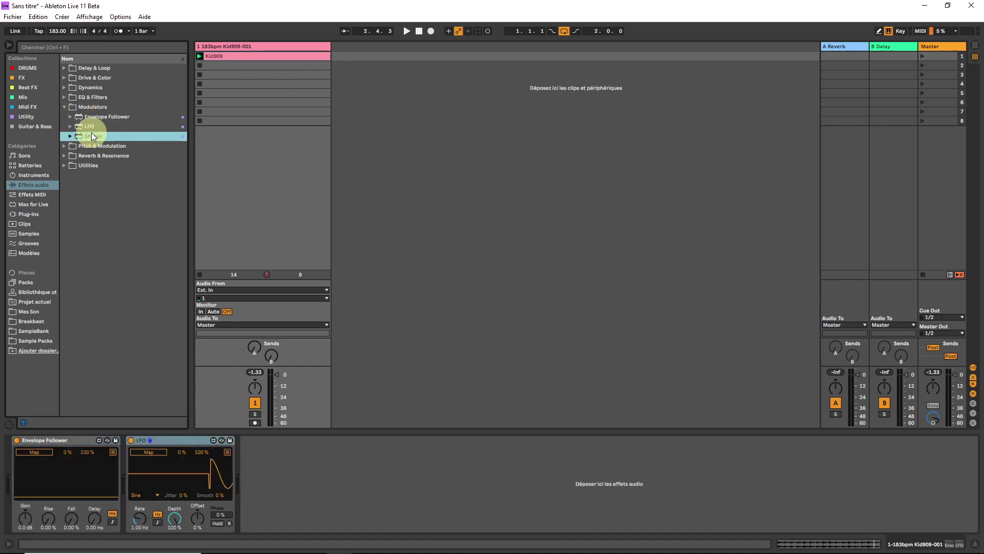
{"action": "double_click", "coordinate": [91, 134]}
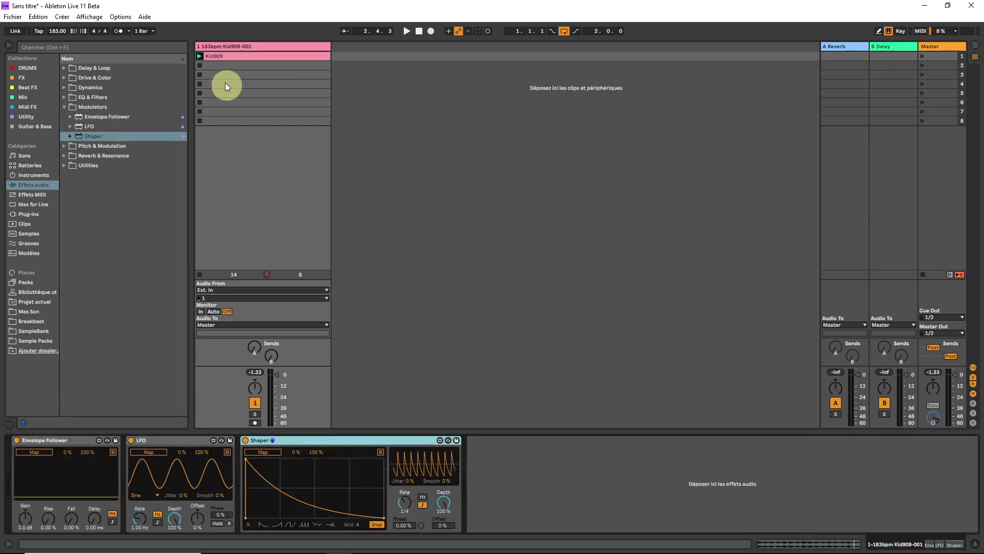
{"action": "left_click", "coordinate": [198, 56]}
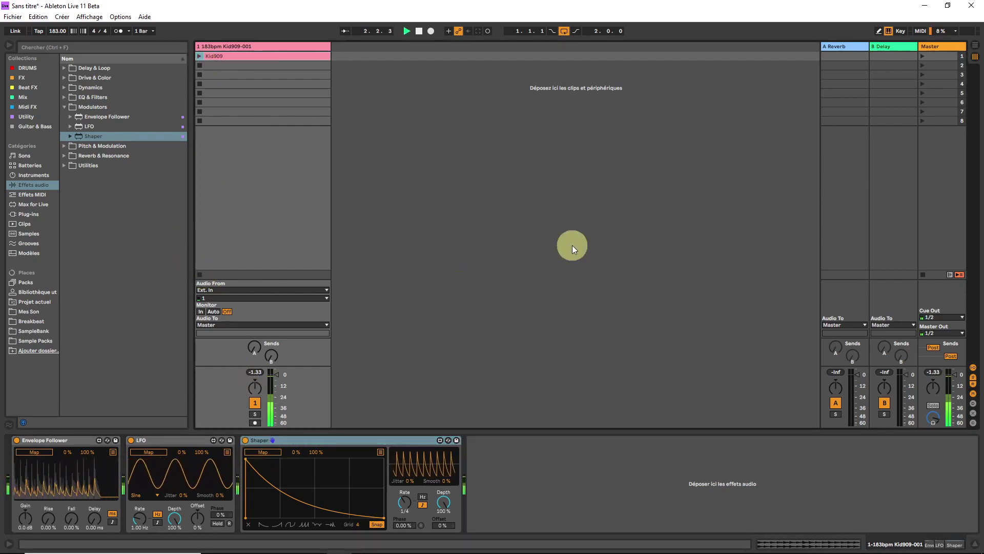
Add Hybrid Reverb after the Shaper, relaunch the Kid909 clip and raise the reverb predelay.
{"action": "left_click", "coordinate": [64, 155]}
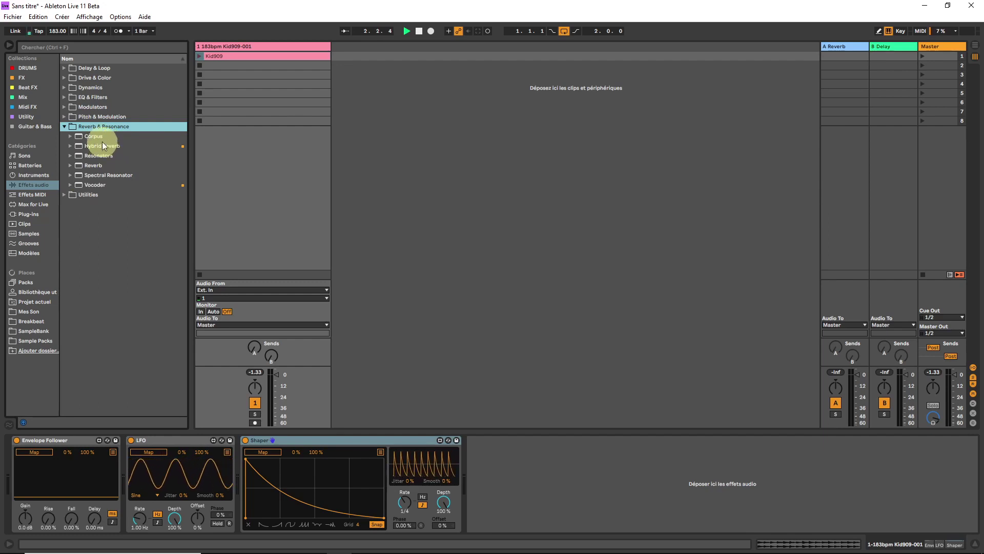
{"action": "left_click_drag", "start_coordinate": [94, 143], "coordinate": [570, 483]}
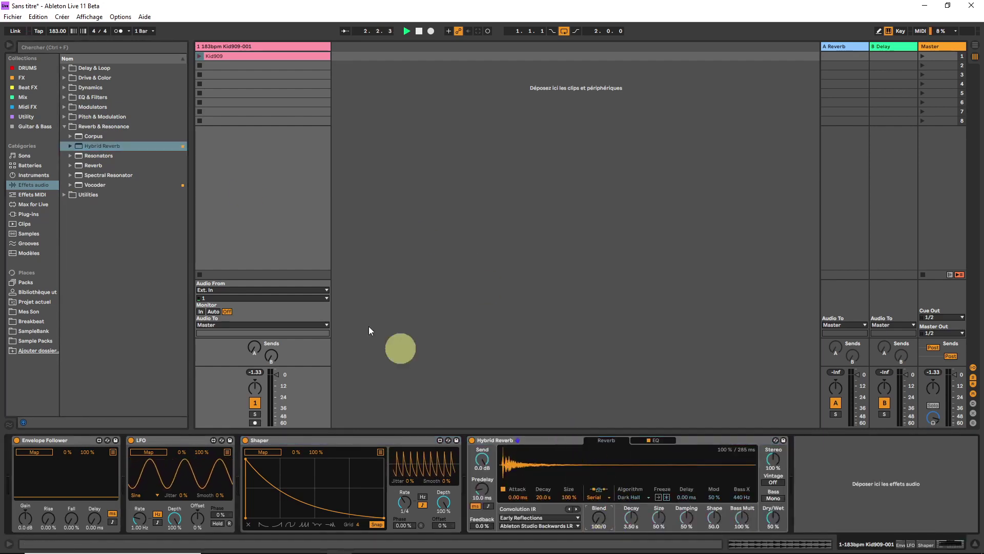
{"action": "left_click", "coordinate": [199, 56]}
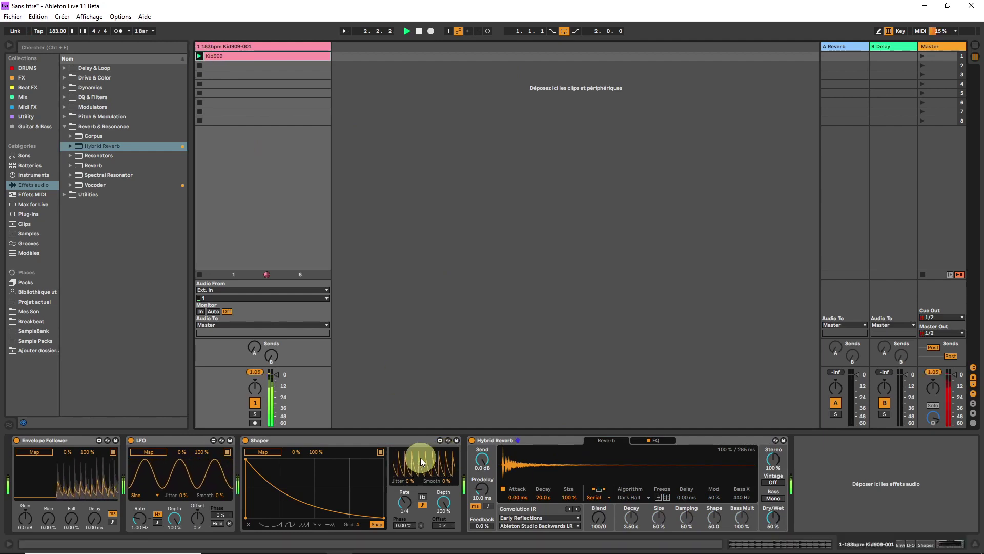
{"action": "left_click_drag", "start_coordinate": [480, 490], "coordinate": [481, 486]}
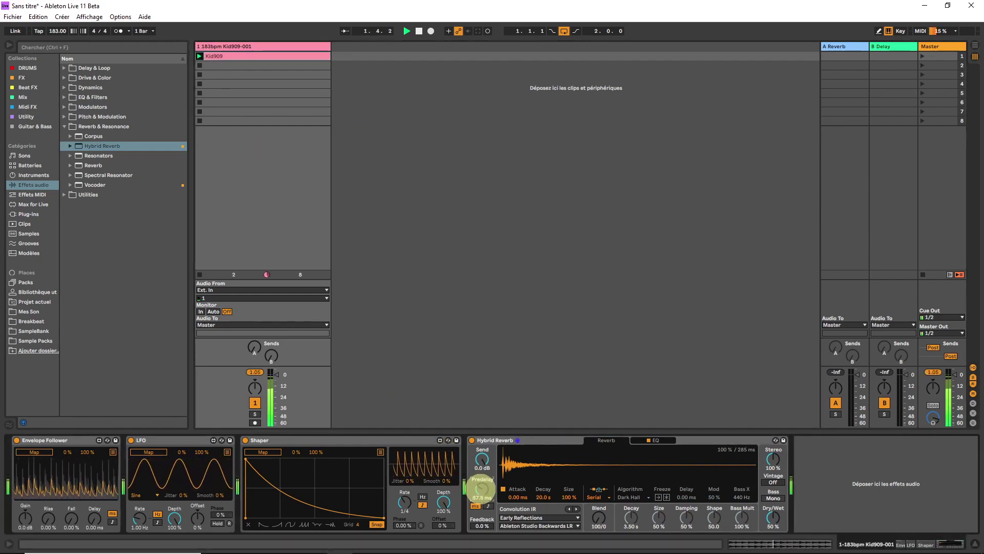
Load the Foundry Black Room LR impulse from the Chambers and Large Rooms category.
{"action": "left_click", "coordinate": [542, 517]}
{"action": "left_click", "coordinate": [518, 457]}
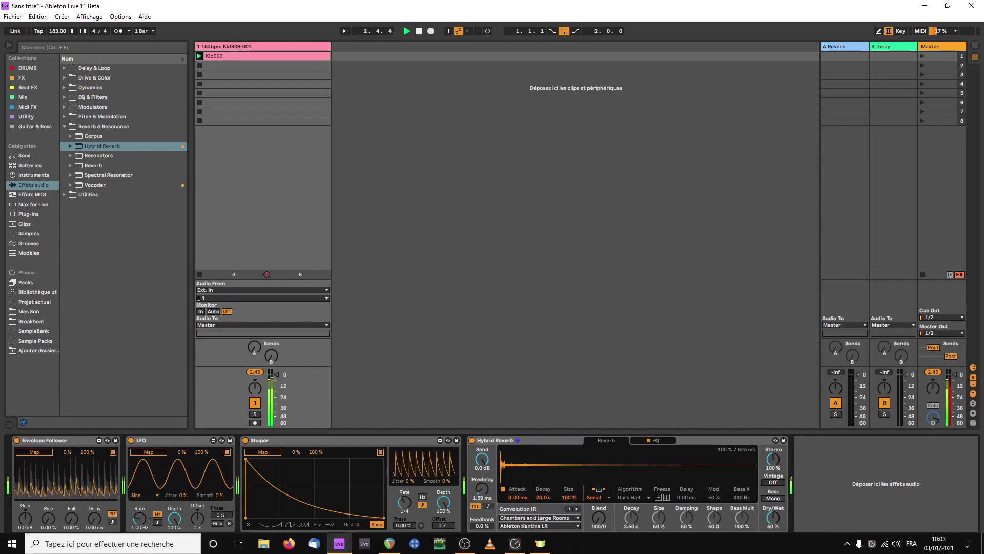
{"action": "left_click", "coordinate": [552, 526]}
{"action": "left_click", "coordinate": [535, 488]}
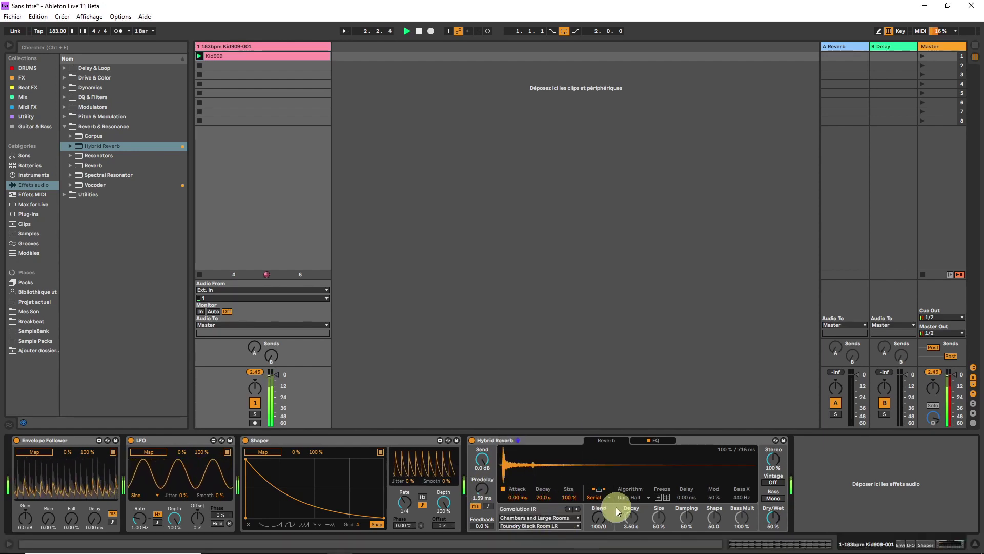
Switch the reverb impulse to Springs > Long Stereo Spring and stop playback.
{"action": "left_click", "coordinate": [561, 516]}
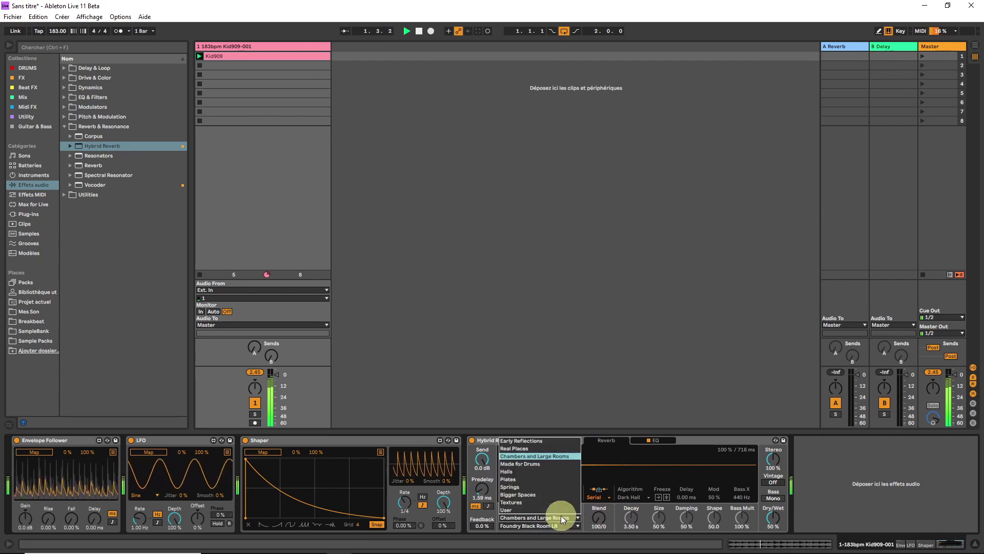
{"action": "left_click", "coordinate": [513, 487]}
{"action": "left_click", "coordinate": [526, 524]}
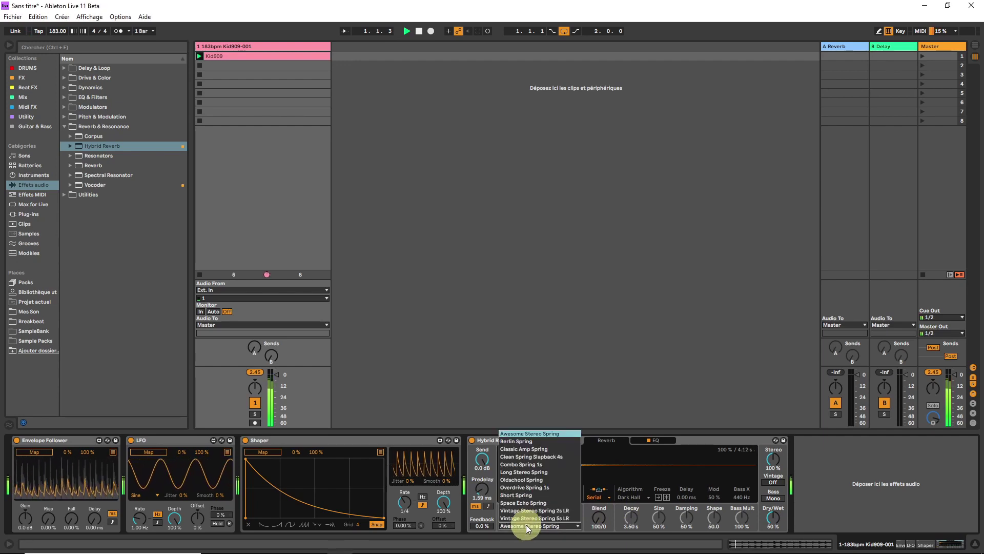
{"action": "left_click", "coordinate": [530, 472]}
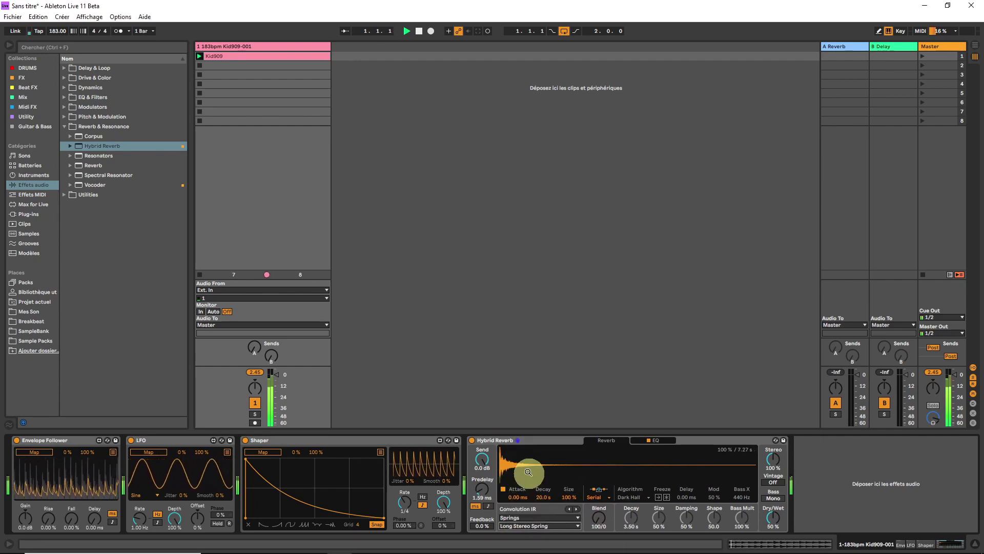
{"action": "key", "text": "space"}
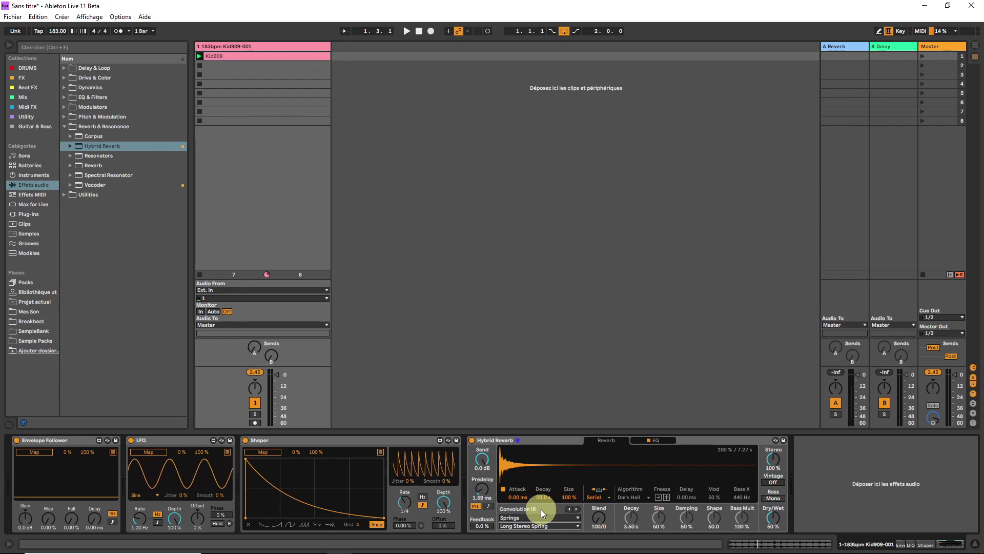
Reselect Long Stereo Spring from the Springs category and restart playback.
{"action": "left_click", "coordinate": [514, 518]}
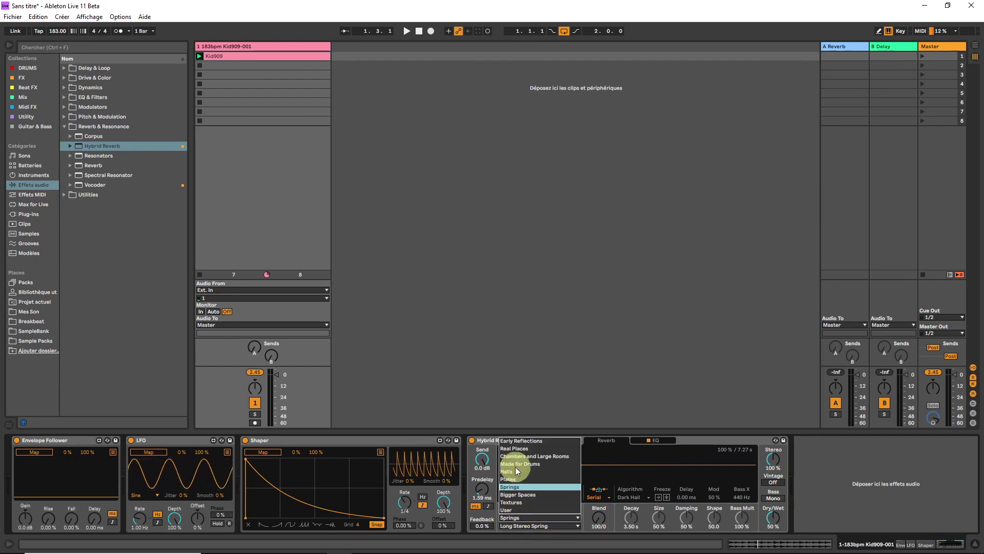
{"action": "left_click", "coordinate": [510, 486]}
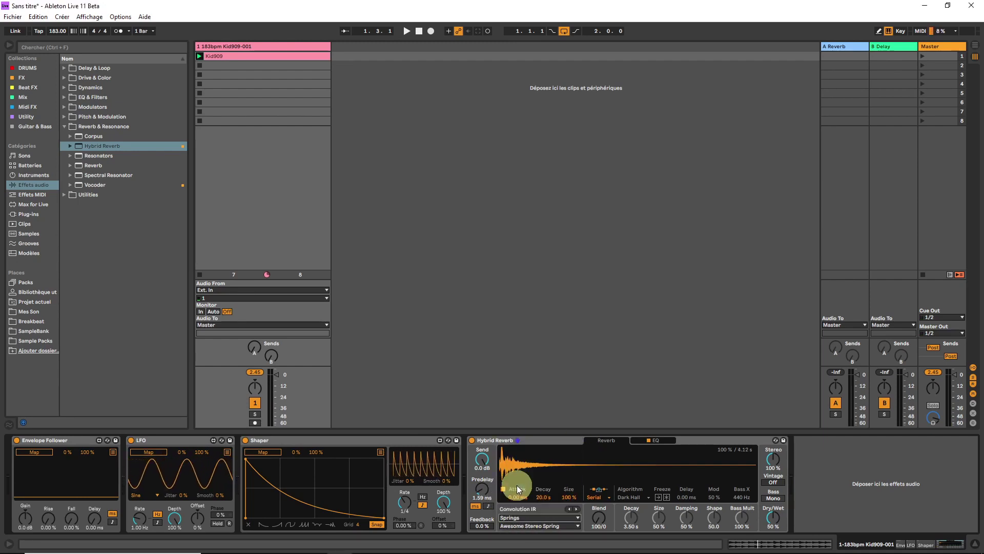
{"action": "left_click", "coordinate": [522, 527]}
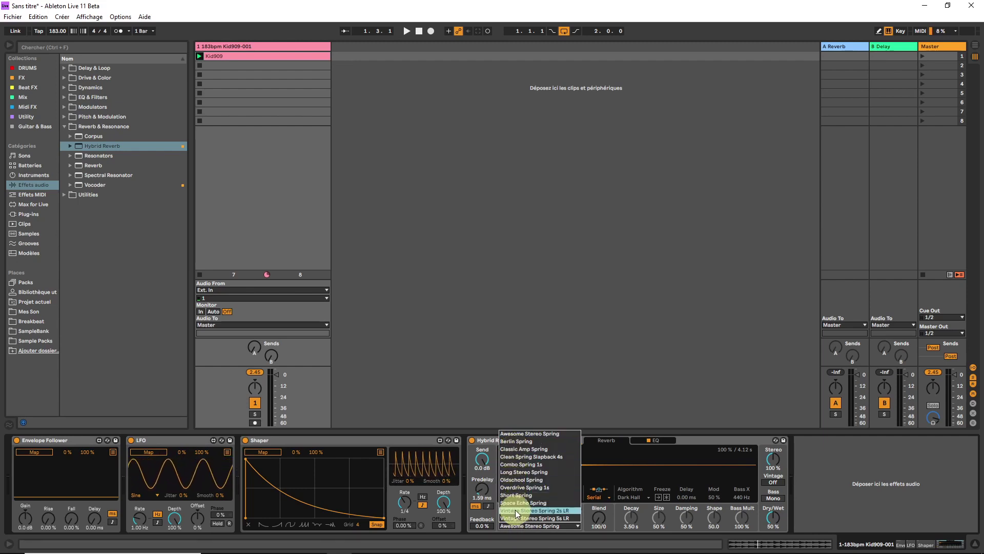
{"action": "left_click", "coordinate": [515, 473]}
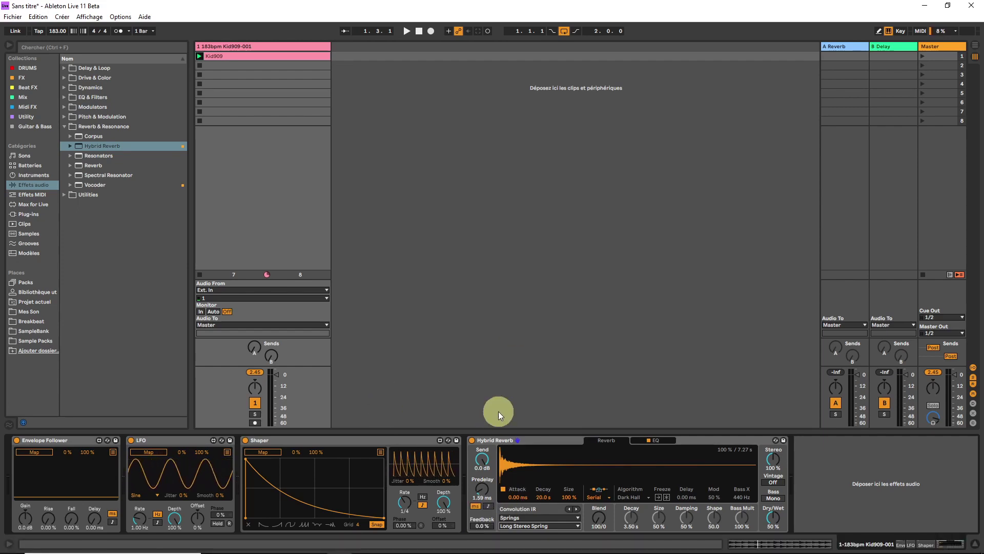
{"action": "key", "text": "space"}
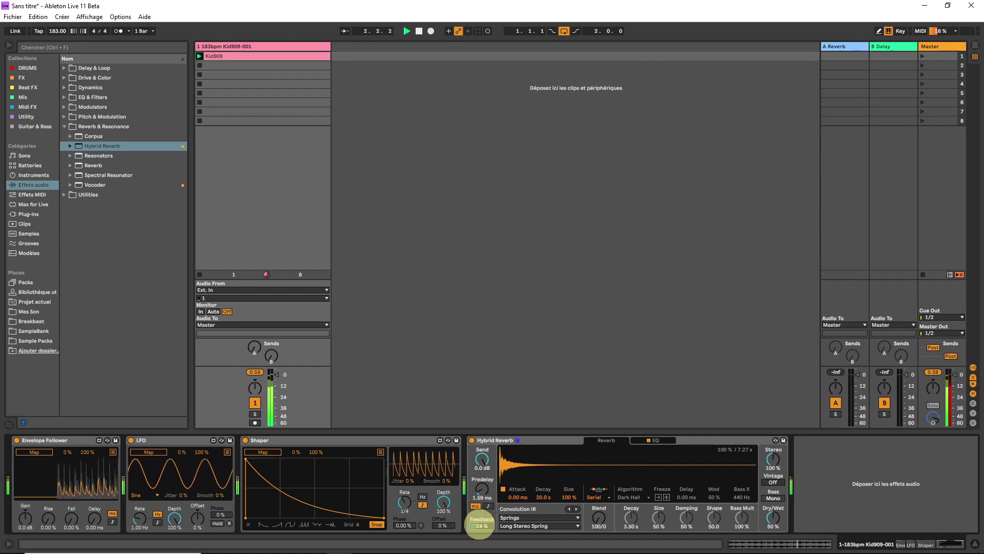
Audition reverb Feedback at 86 %, reset it to 0 %, stop playback, leaving predelay at 0.09 ms.
{"action": "mouse_move", "coordinate": [479, 524]}
{"action": "left_mouse_down"}
{"action": "mouse_move", "coordinate": [481, 488]}
{"action": "mouse_move", "coordinate": [484, 523]}
{"action": "mouse_move", "coordinate": [484, 513]}
{"action": "left_mouse_up"}
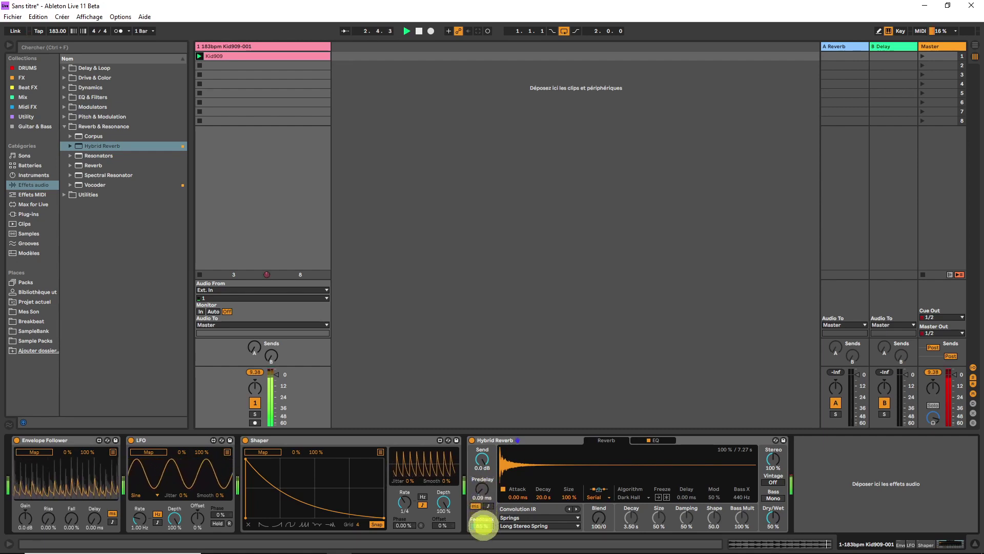
{"action": "double_click", "coordinate": [483, 526]}
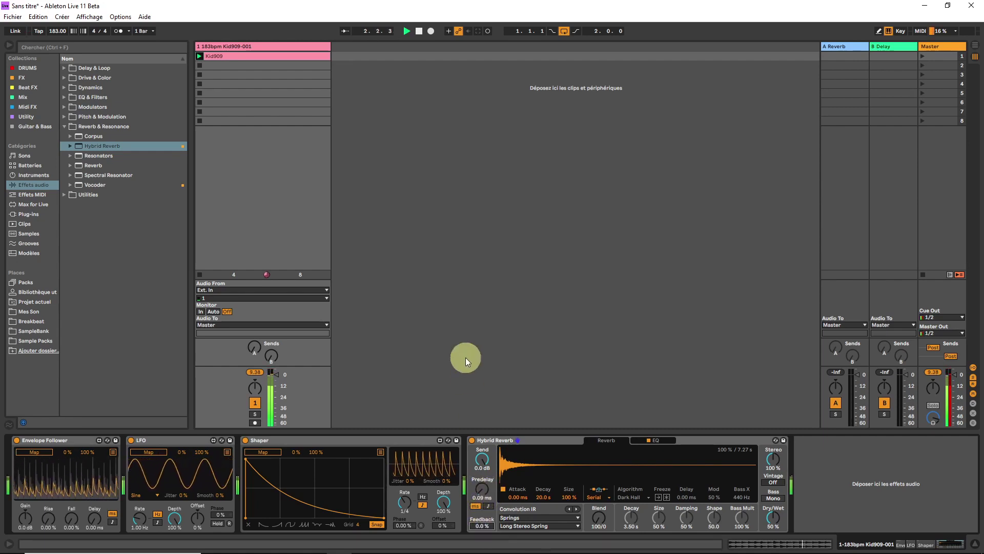
{"action": "key", "text": "space"}
{"action": "mouse_move", "coordinate": [519, 545]}
{"action": "left_click", "coordinate": [482, 491]}
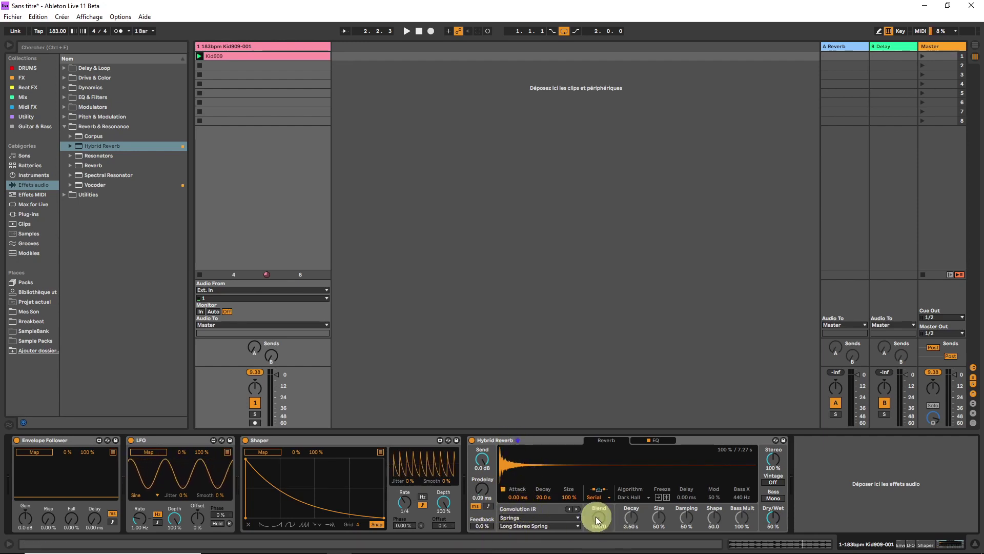
Set the Hybrid Reverb algorithm to Shimmer and adjust Blend to mix convolution with Shimmer.
{"action": "left_click_drag", "start_coordinate": [596, 520], "coordinate": [596, 501]}
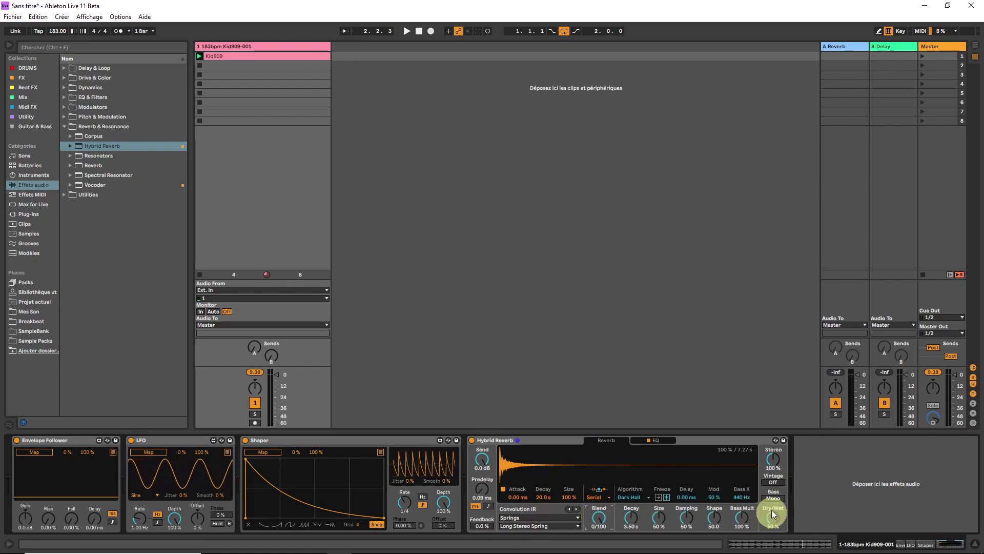
{"action": "left_click", "coordinate": [632, 497]}
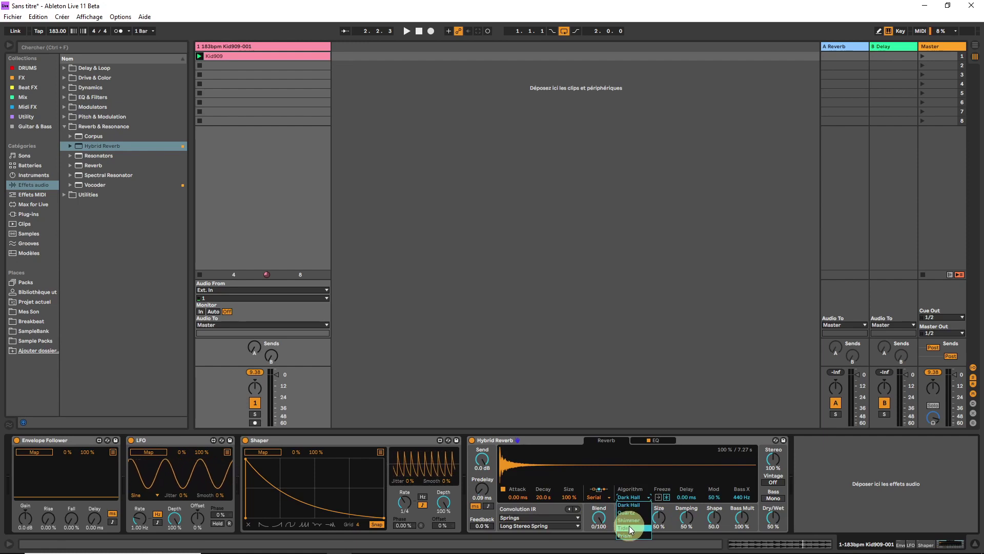
{"action": "left_click", "coordinate": [629, 520]}
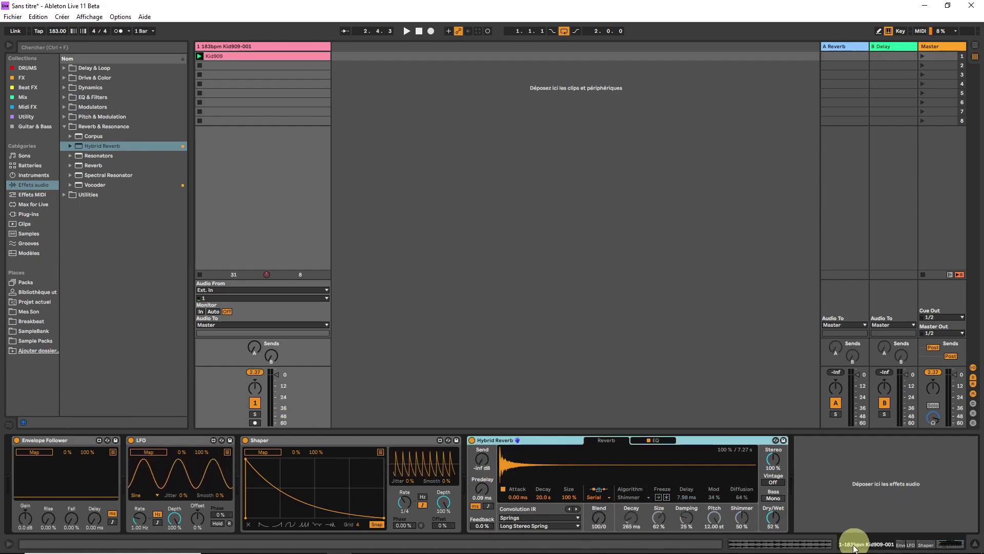
{"action": "left_click_drag", "start_coordinate": [600, 517], "coordinate": [598, 517]}
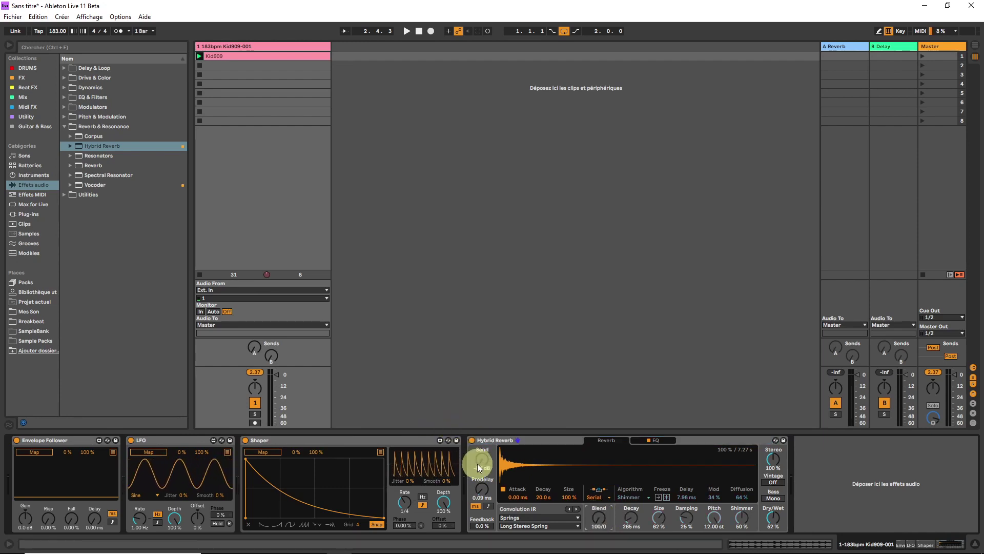
Play the loop, raise the Hybrid Reverb send to -36 dB and set dry/wet to 50 %.
{"action": "left_click_drag", "start_coordinate": [483, 464], "coordinate": [483, 464]}
{"action": "key", "text": "space"}
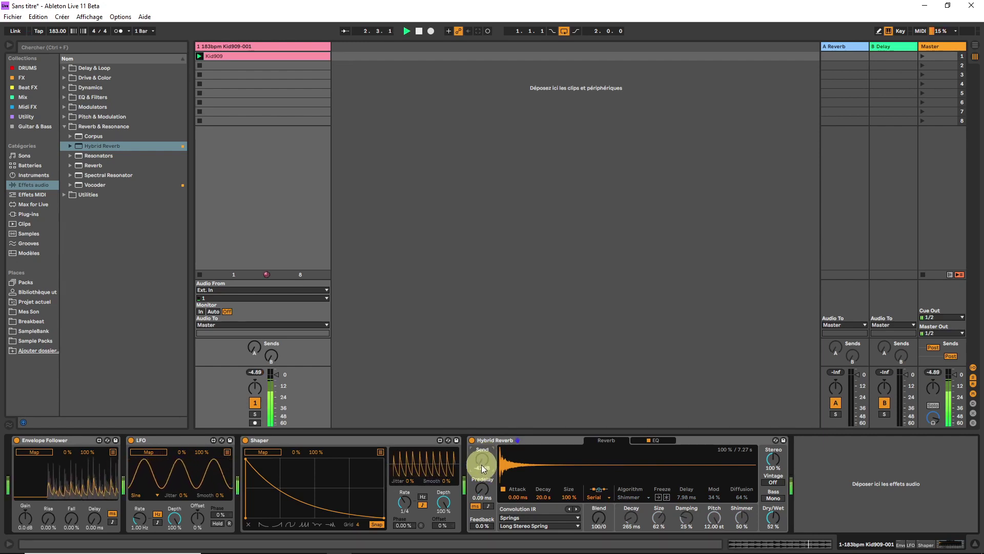
{"action": "left_click_drag", "start_coordinate": [482, 465], "coordinate": [482, 465]}
{"action": "mouse_move", "coordinate": [774, 518]}
{"action": "left_mouse_down"}
{"action": "mouse_move", "coordinate": [783, 518]}
{"action": "mouse_move", "coordinate": [764, 525]}
{"action": "mouse_move", "coordinate": [786, 514]}
{"action": "mouse_move", "coordinate": [774, 518]}
{"action": "left_mouse_up"}
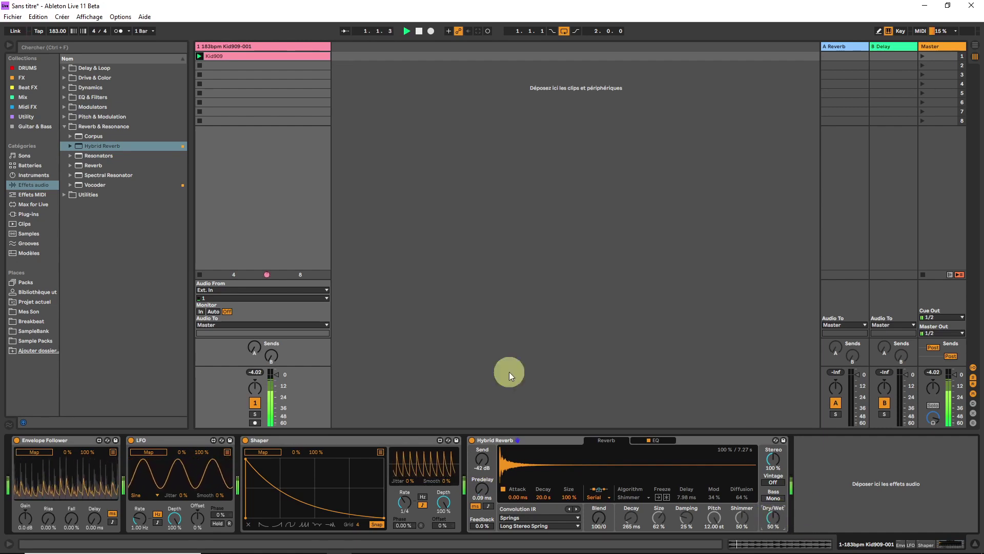
{"action": "left_click_drag", "start_coordinate": [482, 465], "coordinate": [482, 461]}
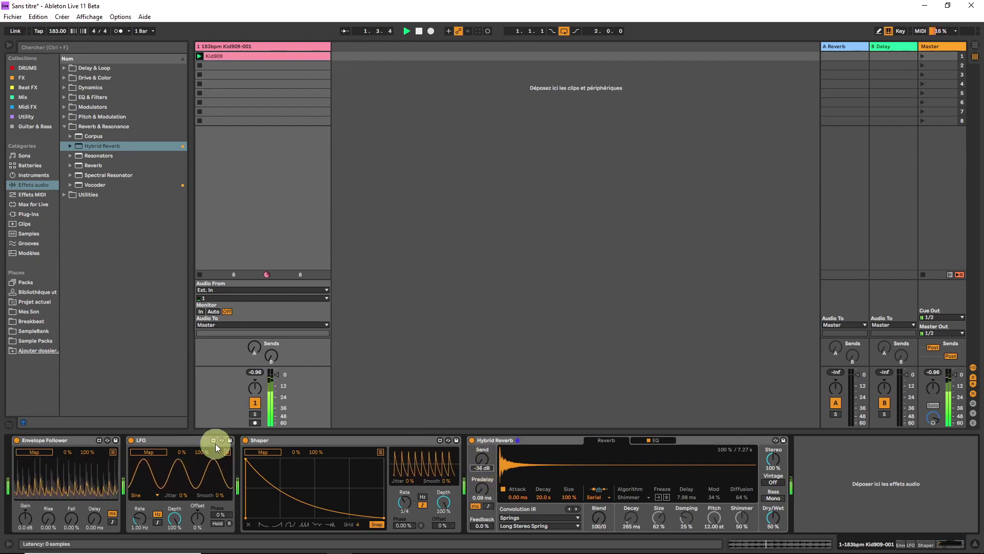
Reshape the Shaper curve into a curved rise whose final point drops to zero.
{"action": "left_click_drag", "start_coordinate": [246, 459], "coordinate": [314, 459]}
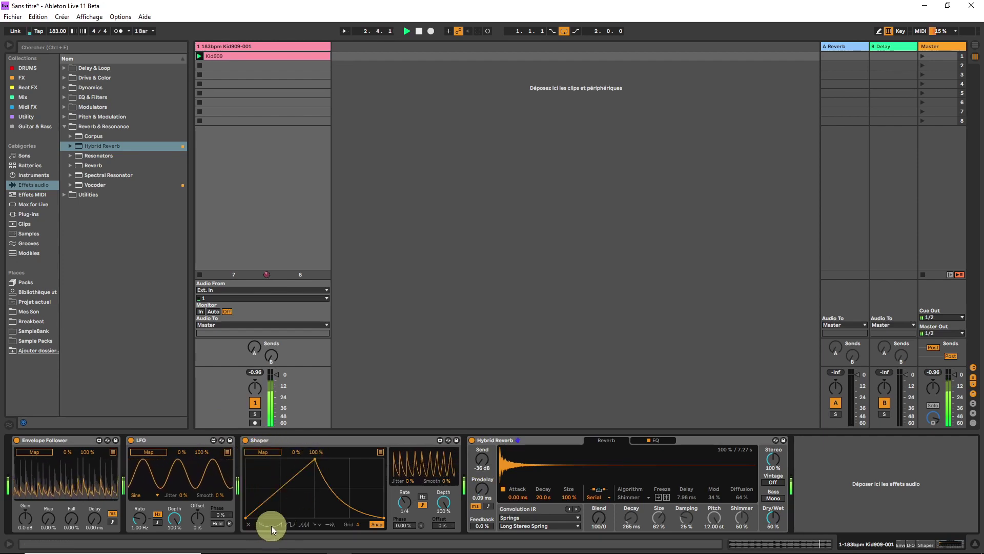
{"action": "left_click", "coordinate": [288, 524]}
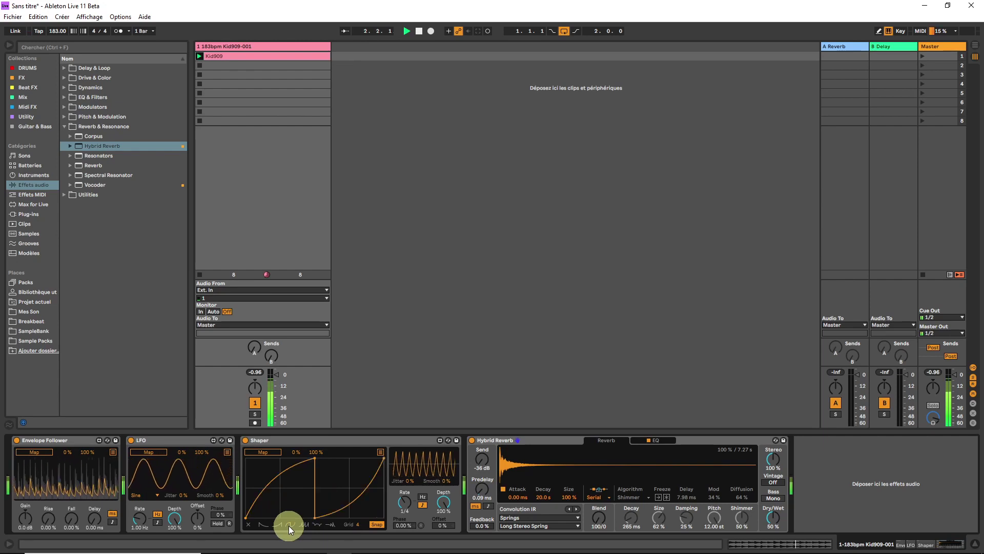
{"action": "left_click_drag", "start_coordinate": [383, 454], "coordinate": [380, 528]}
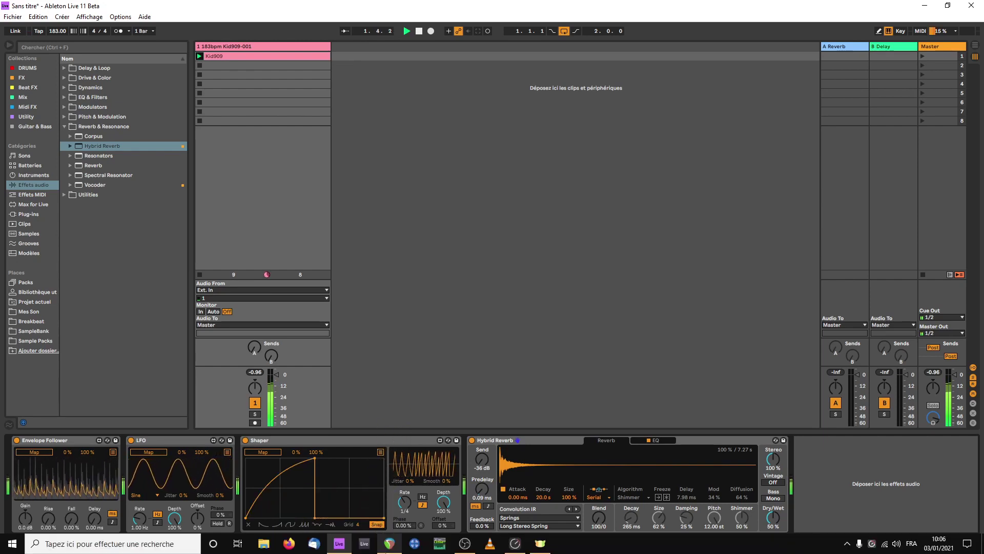
Map the Shaper to the reverb Send Gain, enable grid snap, and slow its rate.
{"action": "left_click", "coordinate": [259, 451]}
{"action": "left_click", "coordinate": [482, 459]}
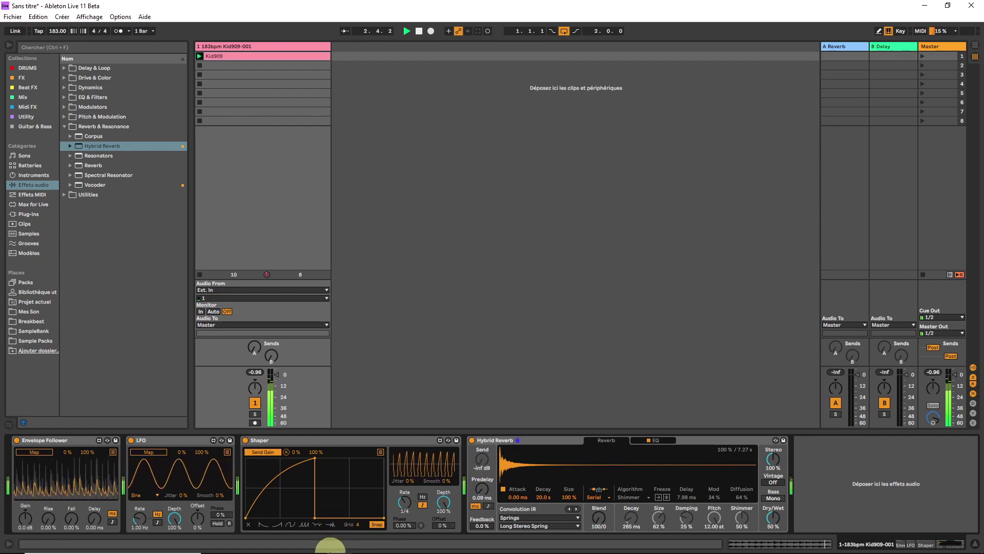
{"action": "left_click", "coordinate": [377, 523]}
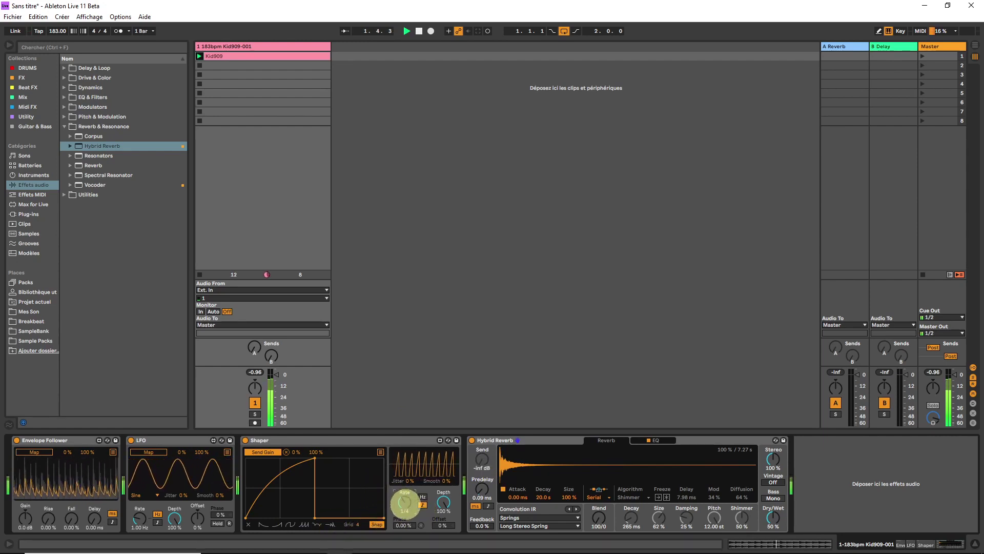
{"action": "left_click_drag", "start_coordinate": [405, 504], "coordinate": [408, 478]}
{"action": "left_click", "coordinate": [254, 372]}
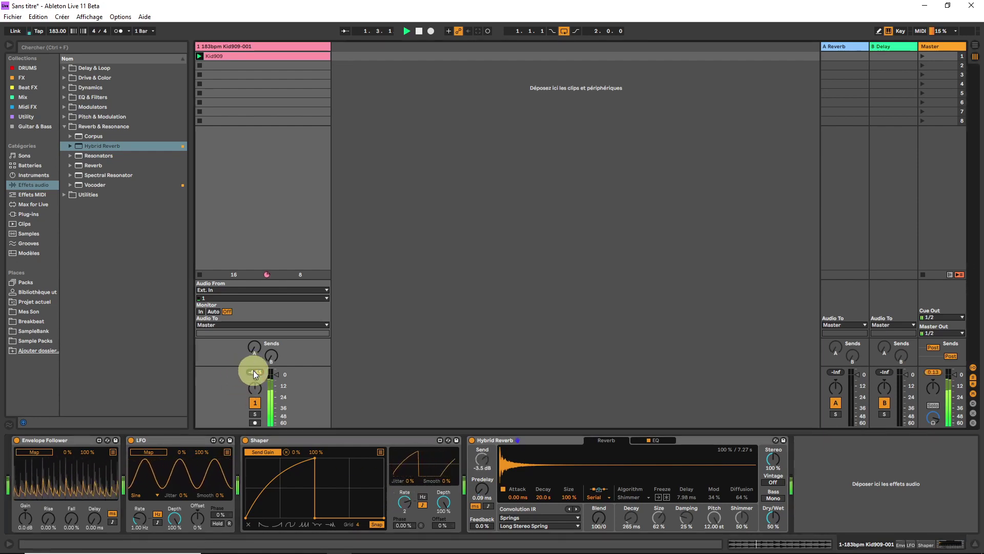
Lower the Kid909 clip gain to -5.33 dB, then show the track's devices again.
{"action": "left_click", "coordinate": [278, 373]}
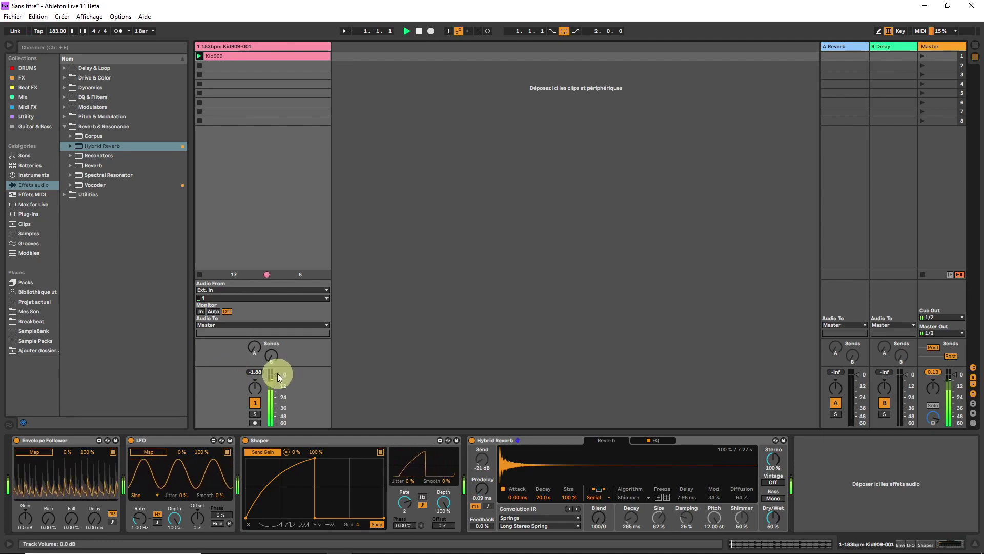
{"action": "left_click", "coordinate": [215, 56]}
{"action": "left_click", "coordinate": [72, 442]}
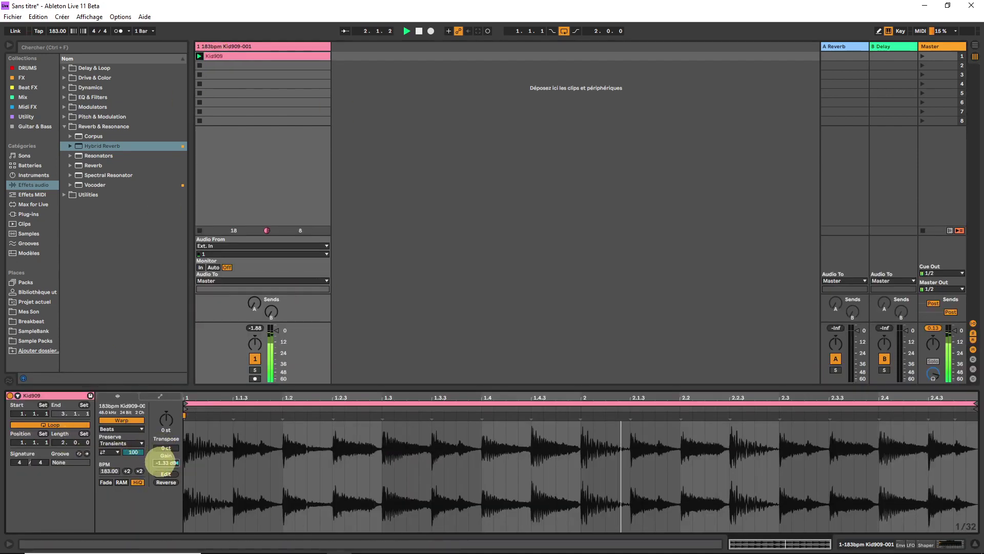
{"action": "left_click_drag", "start_coordinate": [162, 461], "coordinate": [162, 466]}
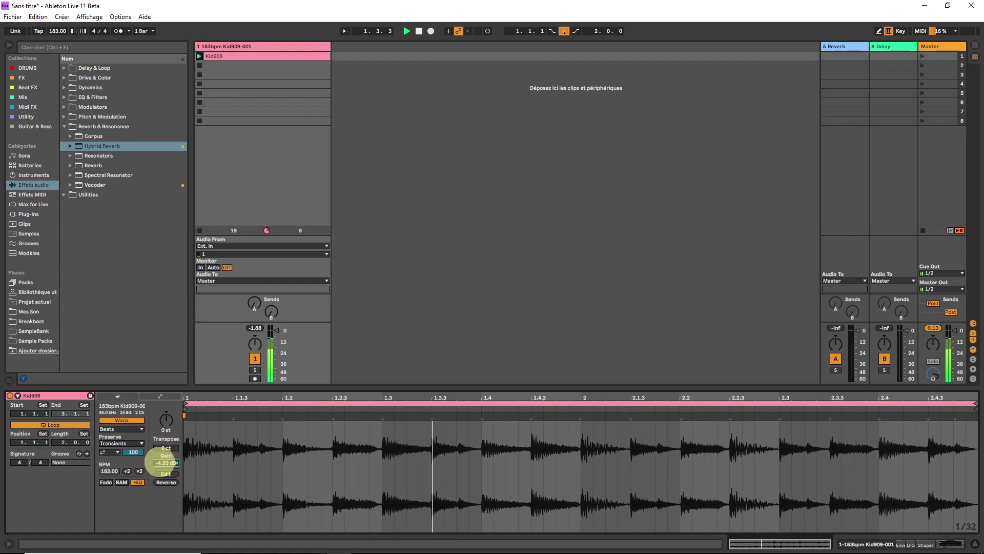
{"action": "left_click", "coordinate": [241, 49]}
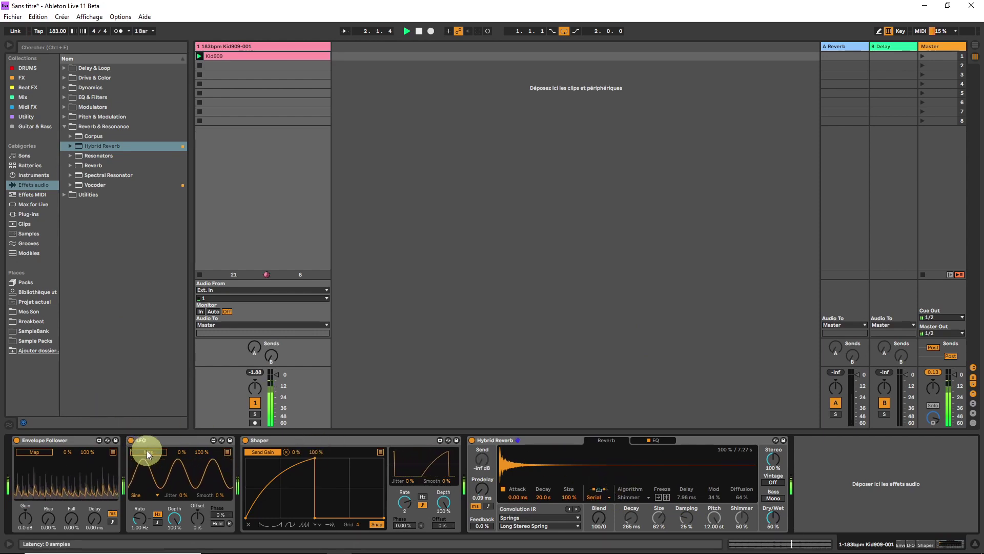
Set the LFO rate to 1.18 Hz and map it to the Hybrid Reverb Blend.
{"action": "left_click_drag", "start_coordinate": [140, 516], "coordinate": [139, 514]}
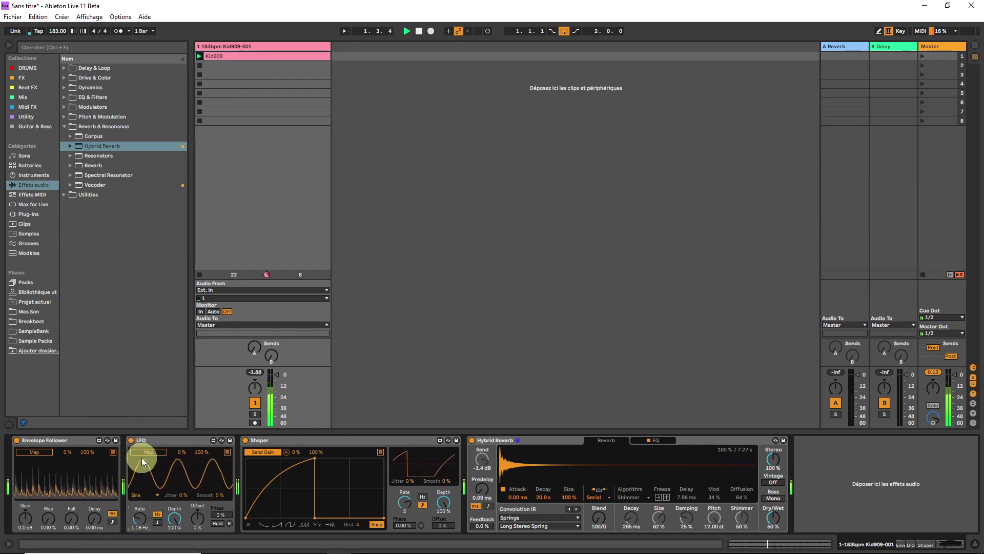
{"action": "left_click", "coordinate": [142, 451]}
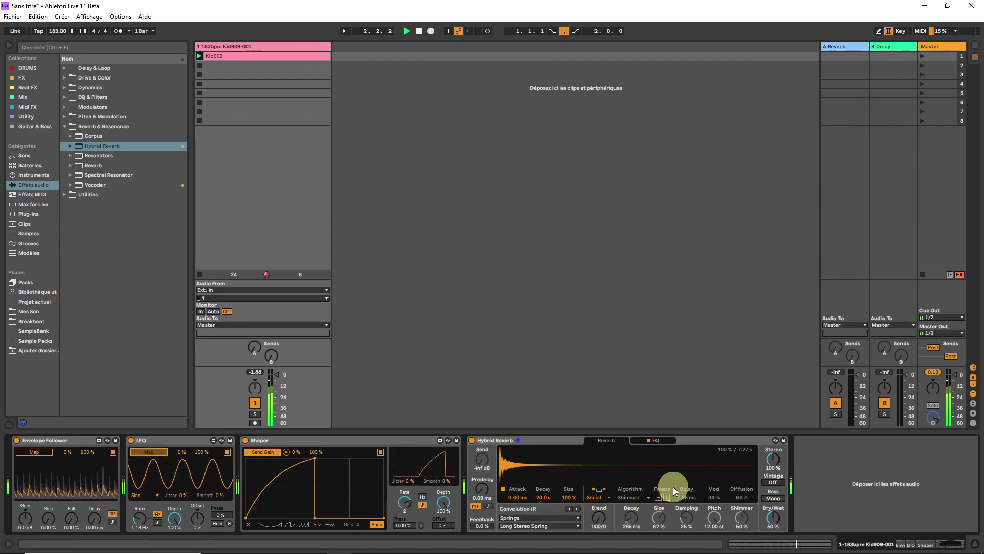
{"action": "left_click", "coordinate": [599, 516]}
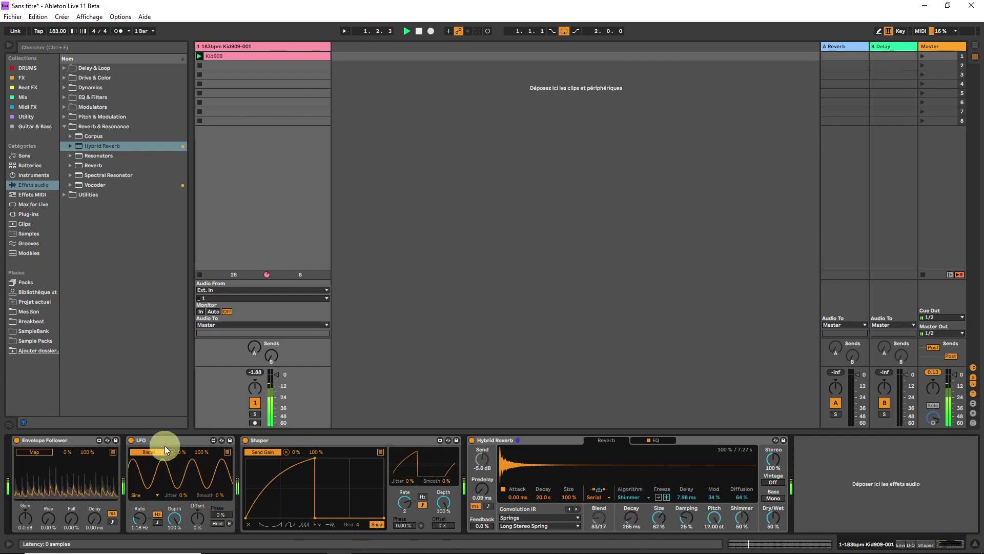
Set the LFO modulation range to 20–91 % and shorten the reverb Decay to 117 ms.
{"action": "left_click_drag", "start_coordinate": [180, 450], "coordinate": [182, 440]}
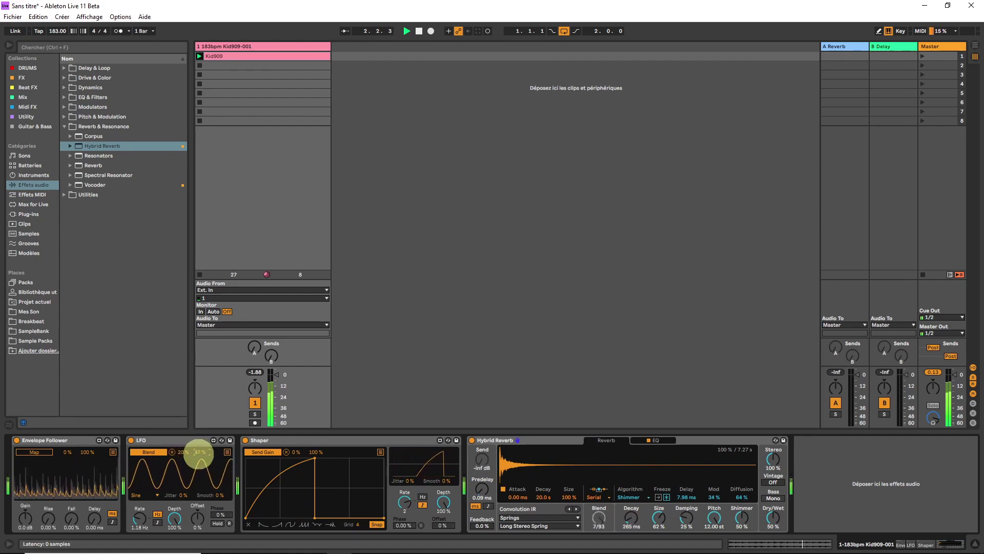
{"action": "left_click_drag", "start_coordinate": [189, 454], "coordinate": [199, 467]}
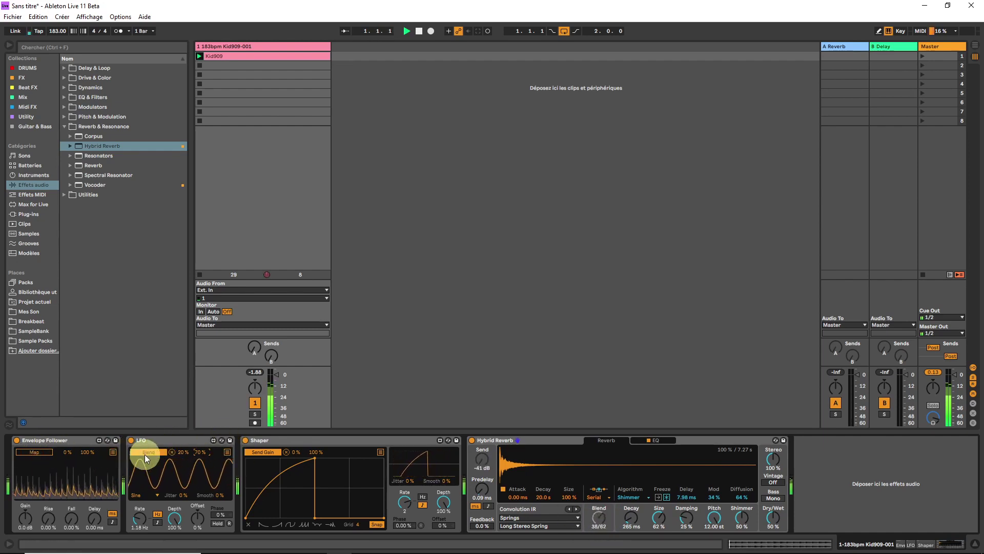
{"action": "left_click_drag", "start_coordinate": [207, 453], "coordinate": [204, 438]}
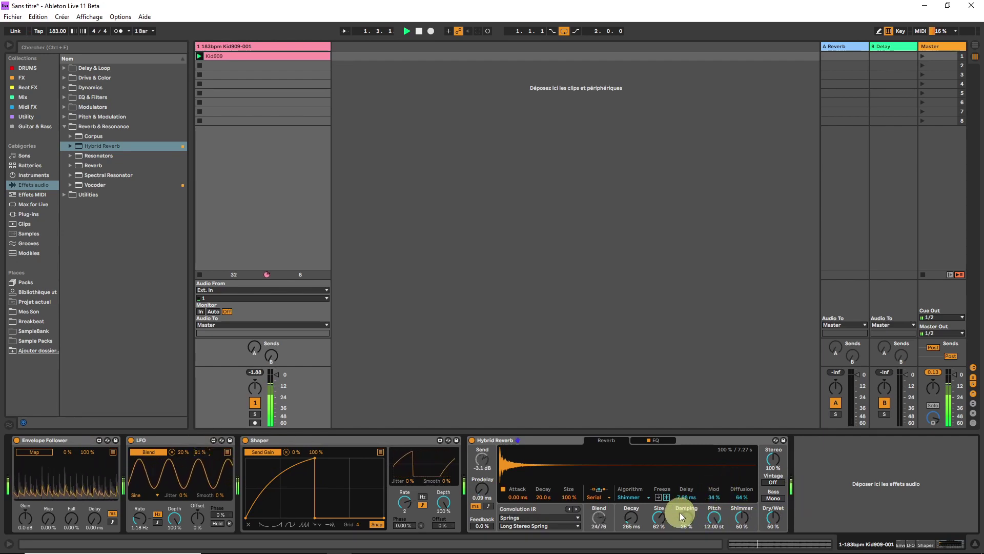
{"action": "left_click_drag", "start_coordinate": [634, 517], "coordinate": [634, 518]}
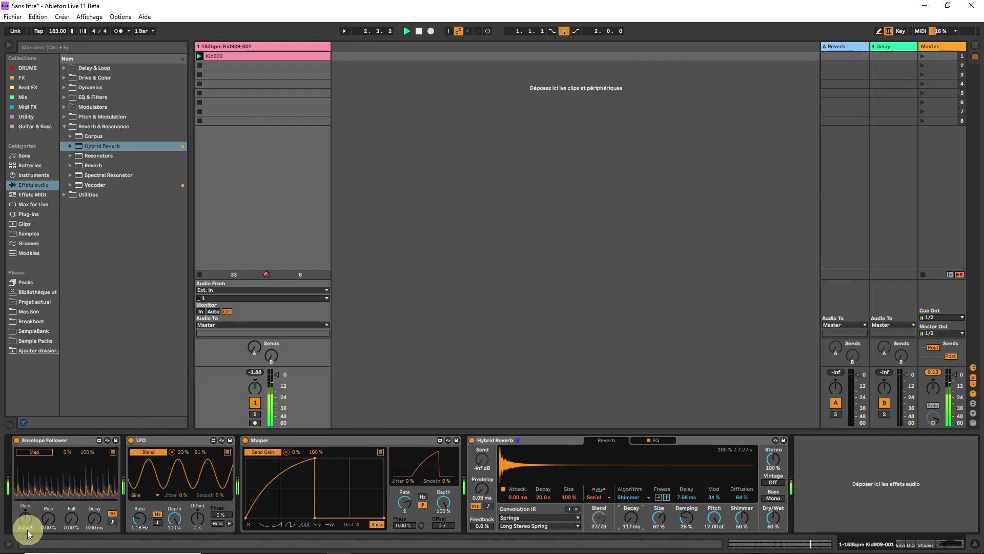
Boost the Envelope Follower gain to 11 dB and map it to the Hybrid Reverb Dry/Wet.
{"action": "mouse_move", "coordinate": [26, 530]}
{"action": "left_mouse_down"}
{"action": "mouse_move", "coordinate": [21, 504]}
{"action": "mouse_move", "coordinate": [24, 523]}
{"action": "left_mouse_up"}
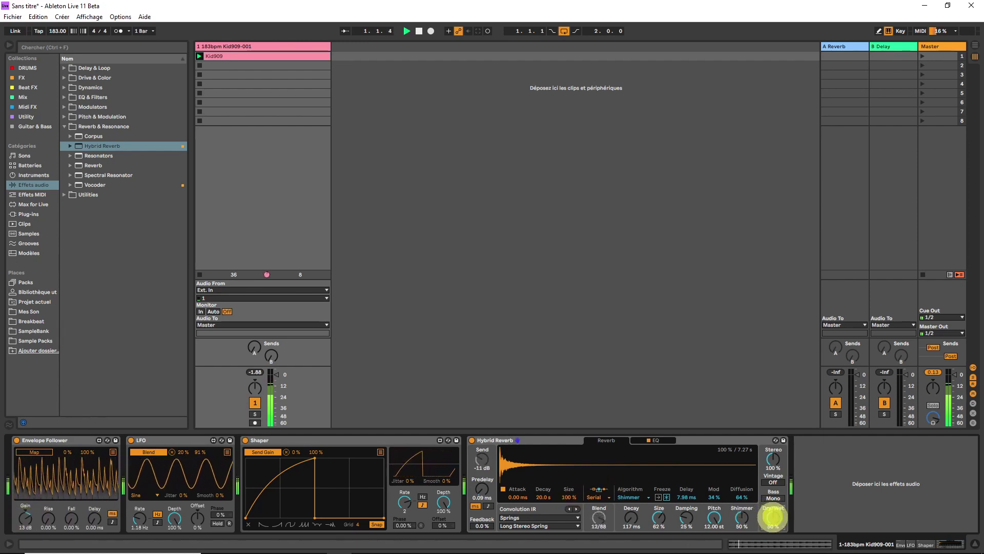
{"action": "mouse_move", "coordinate": [772, 517]}
{"action": "left_mouse_down"}
{"action": "mouse_move", "coordinate": [773, 504]}
{"action": "mouse_move", "coordinate": [773, 533]}
{"action": "left_mouse_up"}
{"action": "left_click", "coordinate": [82, 516]}
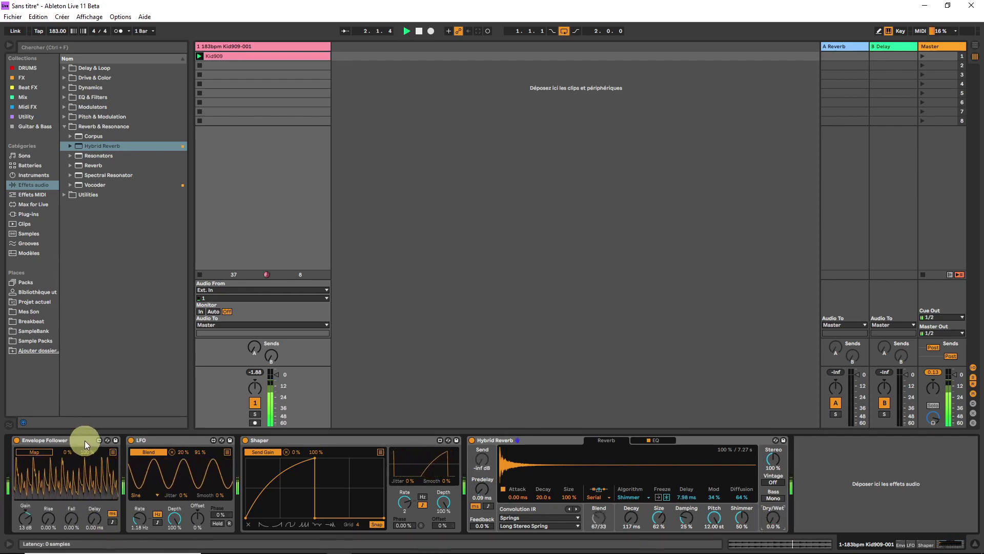
{"action": "left_click", "coordinate": [36, 451]}
{"action": "left_click", "coordinate": [772, 518]}
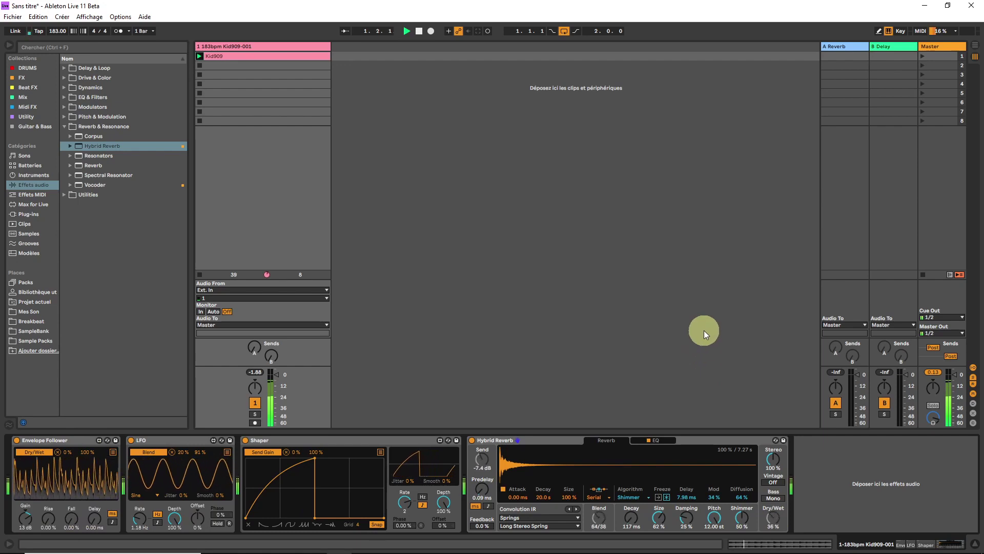
Lengthen the Envelope Follower's fall, shorten its rise, and set the range to 42–100%.
{"action": "left_click", "coordinate": [70, 518]}
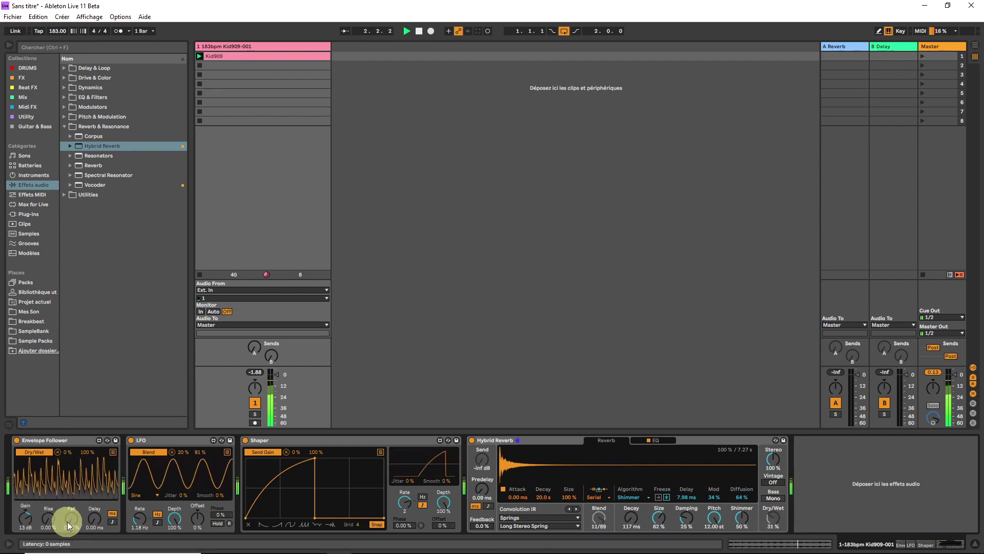
{"action": "left_click_drag", "start_coordinate": [67, 521], "coordinate": [70, 516]}
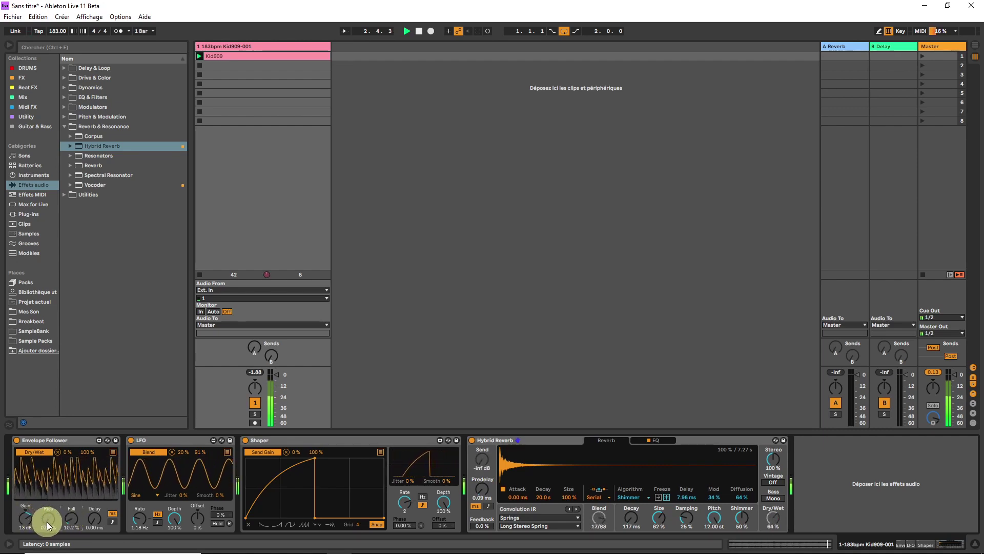
{"action": "left_click_drag", "start_coordinate": [48, 523], "coordinate": [72, 521]}
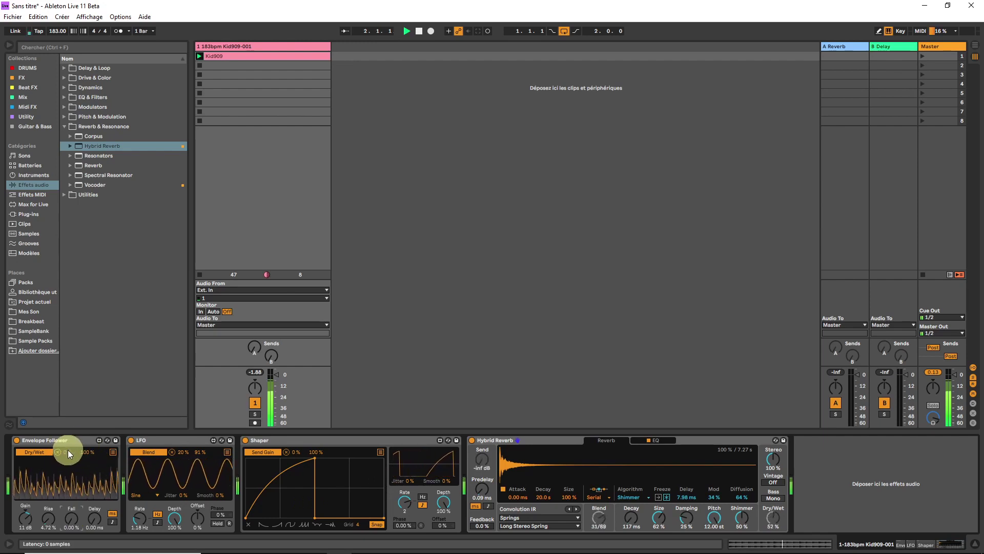
{"action": "left_click_drag", "start_coordinate": [67, 451], "coordinate": [67, 430]}
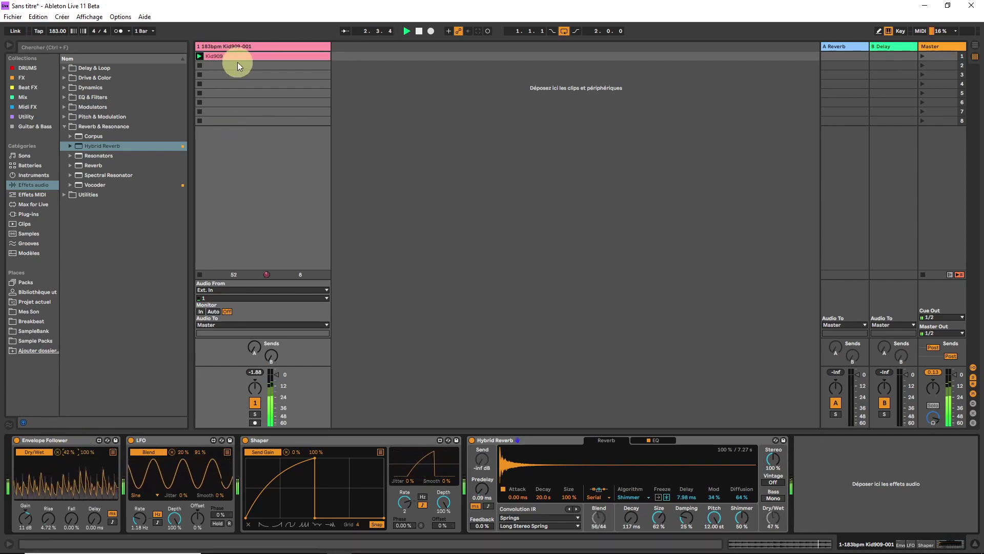
{"action": "left_click", "coordinate": [472, 440]}
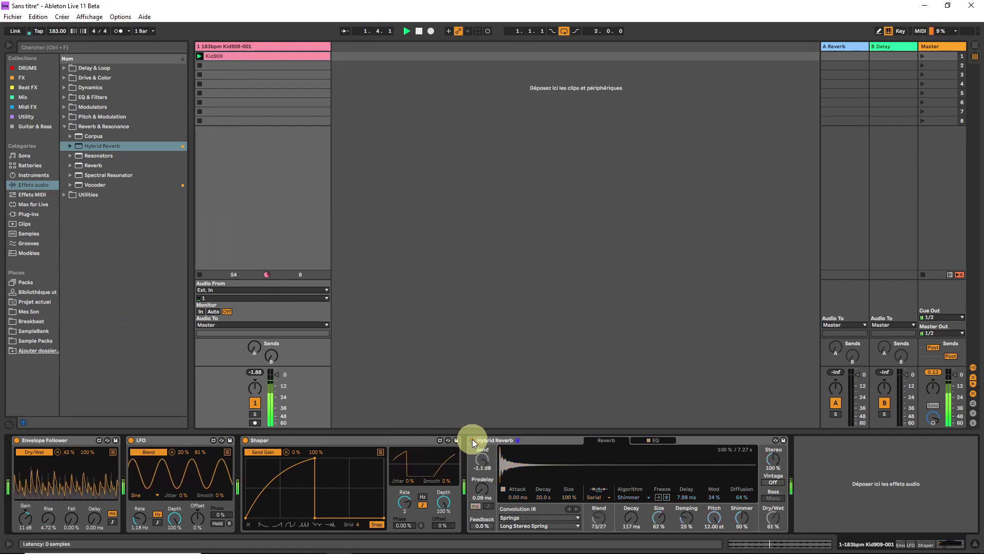
{"action": "left_click", "coordinate": [472, 439]}
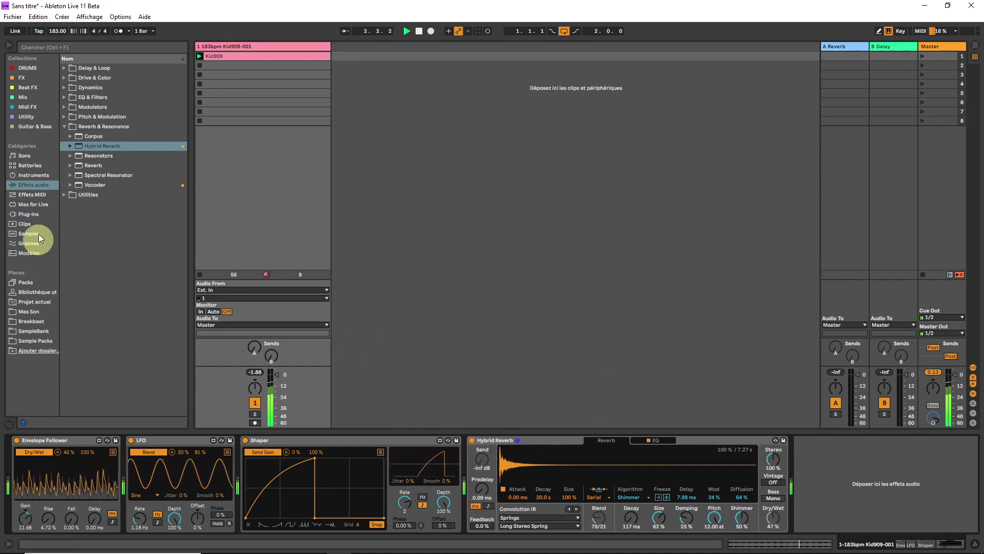
Add an LFO after Hybrid Reverb, set it to Random at a synced 1/4 rate, and arm Map.
{"action": "left_click", "coordinate": [85, 107]}
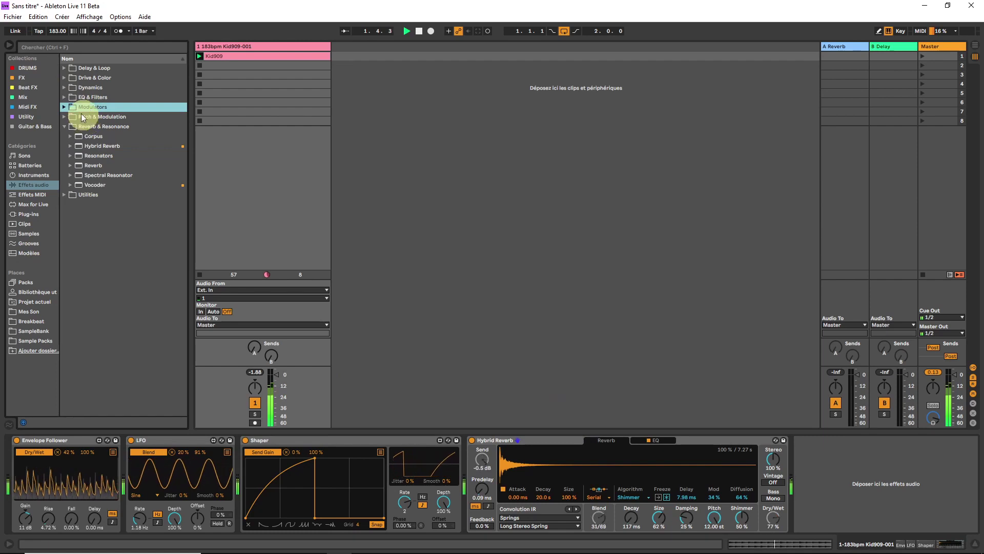
{"action": "left_click", "coordinate": [89, 126]}
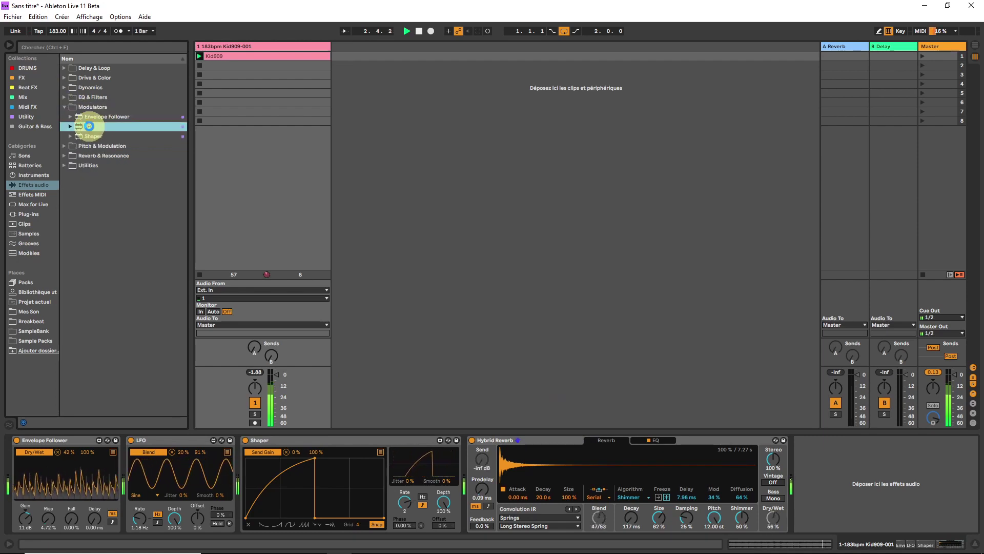
{"action": "double_click", "coordinate": [89, 126]}
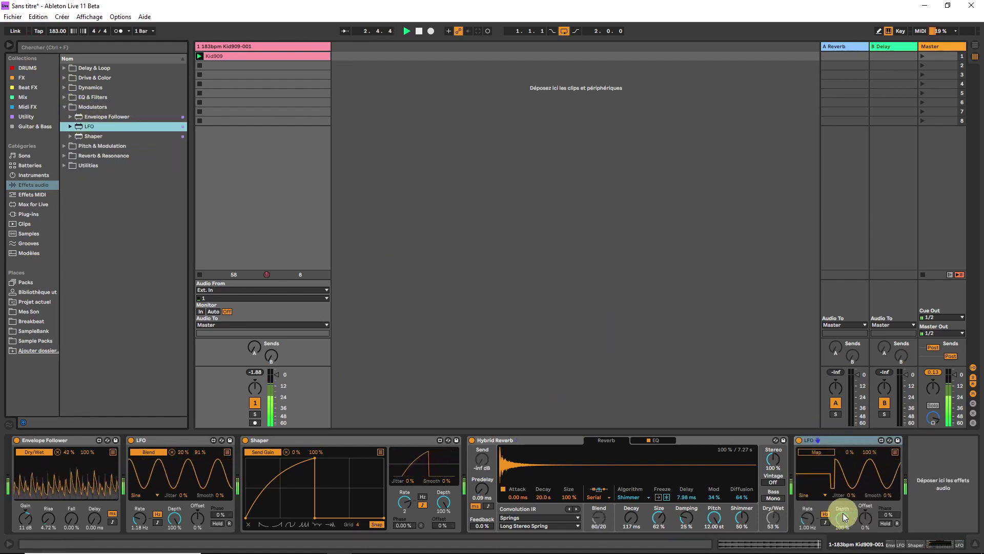
{"action": "left_click", "coordinate": [825, 523]}
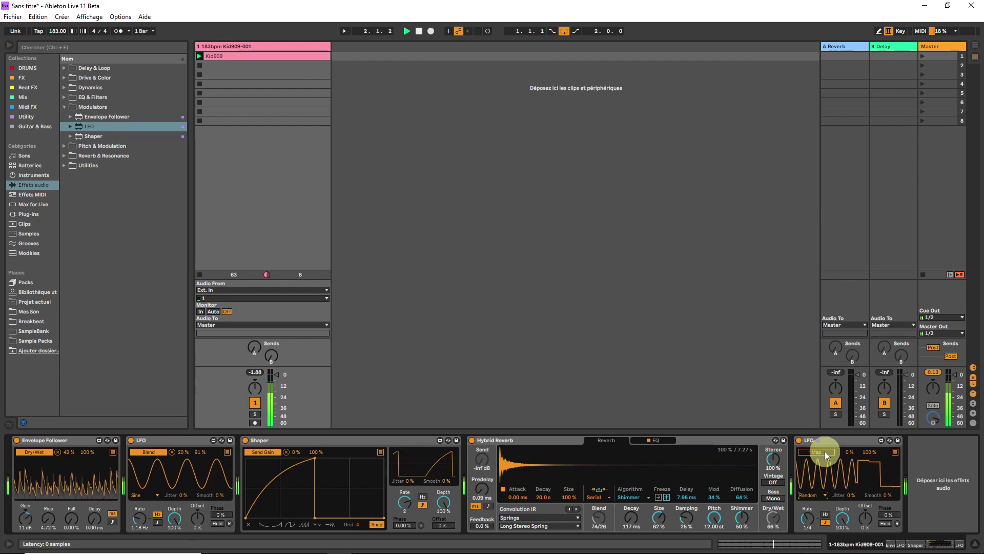
{"action": "left_click", "coordinate": [824, 452]}
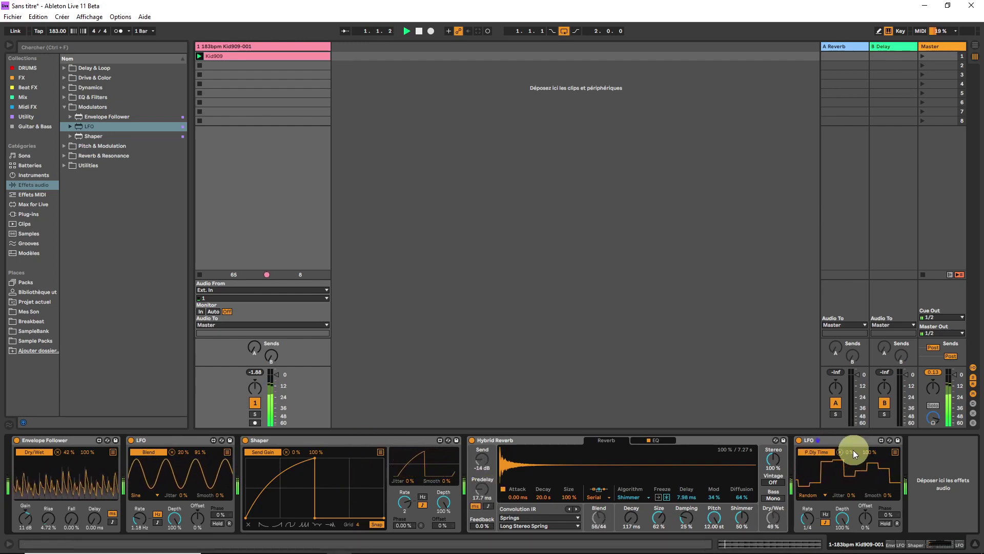
Set the new LFO's Predelay range to 7–36%, raise reverb Feedback, and reset the peak meter.
{"action": "left_click_drag", "start_coordinate": [869, 452], "coordinate": [865, 489]}
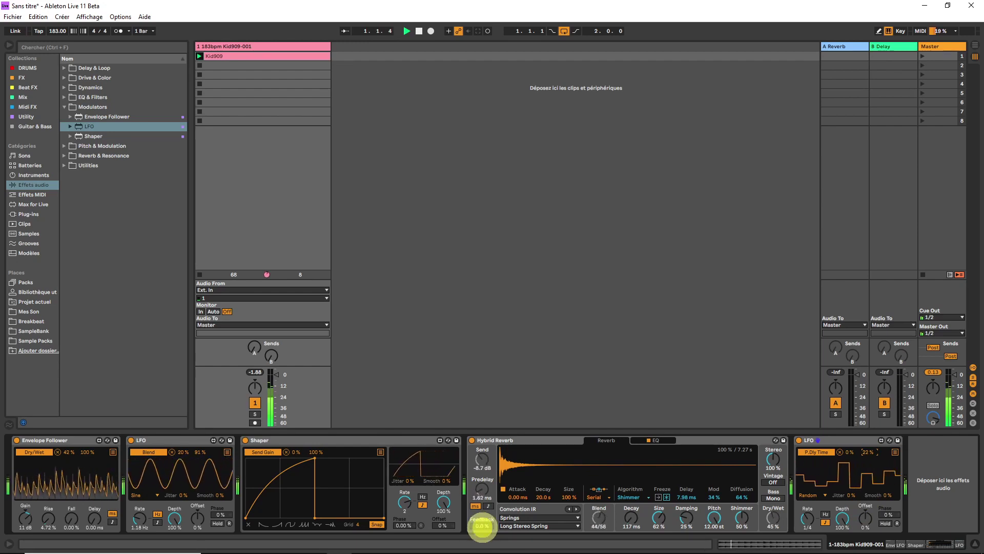
{"action": "left_click_drag", "start_coordinate": [482, 527], "coordinate": [482, 505]}
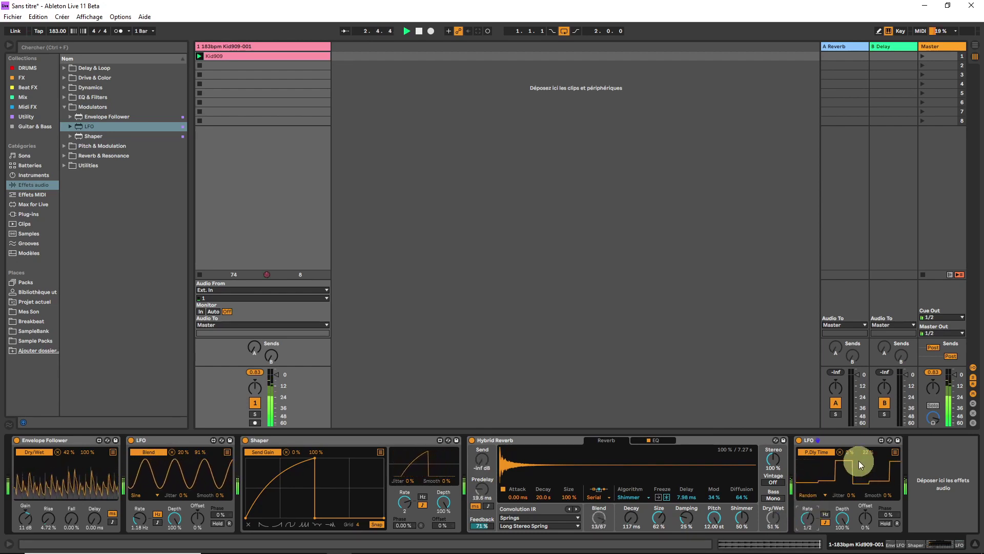
{"action": "left_click_drag", "start_coordinate": [849, 458], "coordinate": [849, 451]}
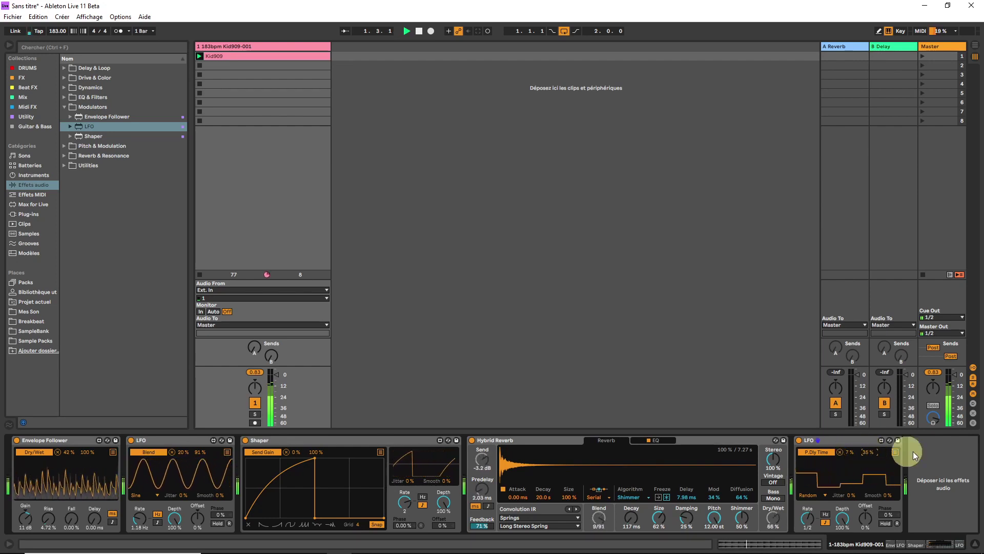
{"action": "left_click", "coordinate": [250, 372]}
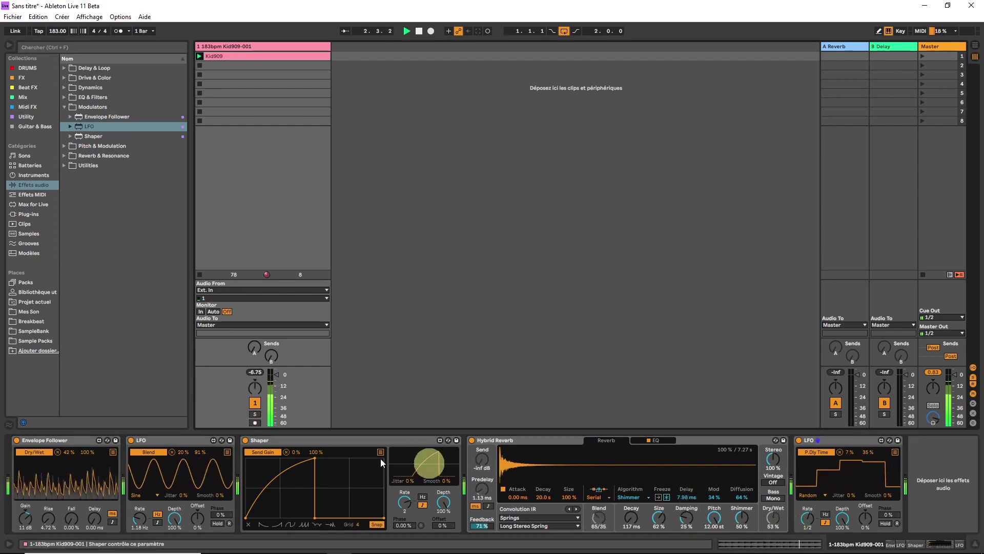
Set Envelope Follower gain 17 dB and minimum 32%, reverb Feedback 81% and Size 24%.
{"action": "left_click_drag", "start_coordinate": [70, 451], "coordinate": [71, 454]}
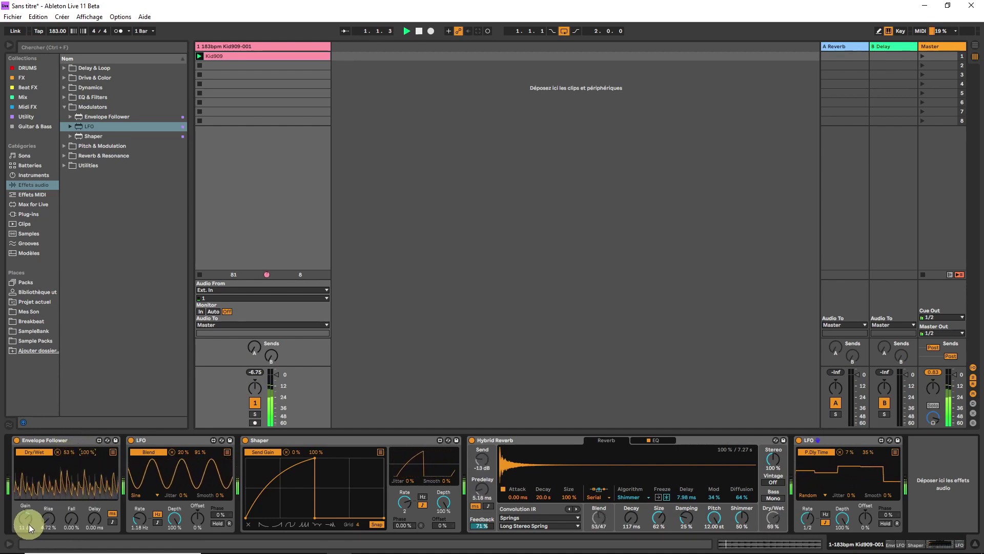
{"action": "left_click_drag", "start_coordinate": [29, 528], "coordinate": [26, 515]}
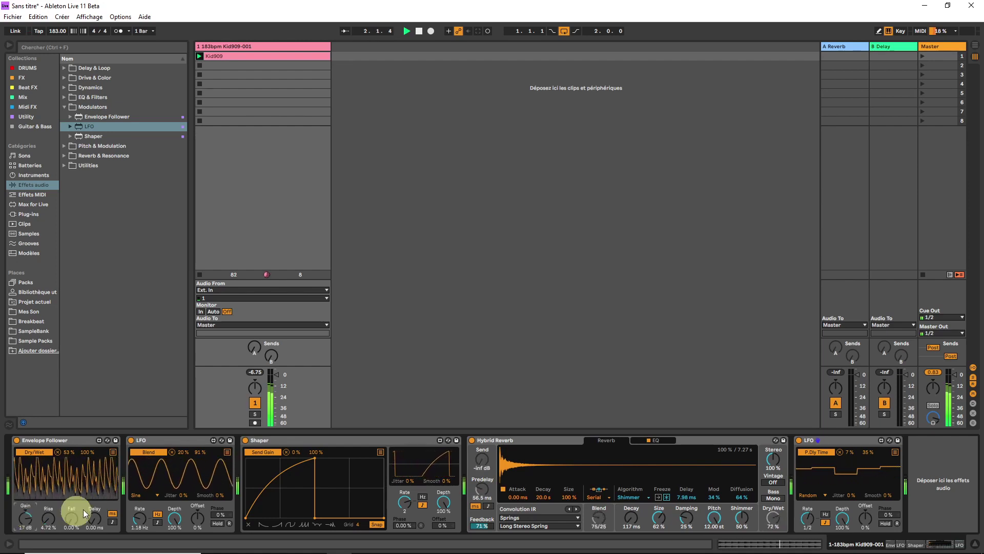
{"action": "left_click_drag", "start_coordinate": [69, 451], "coordinate": [67, 463]}
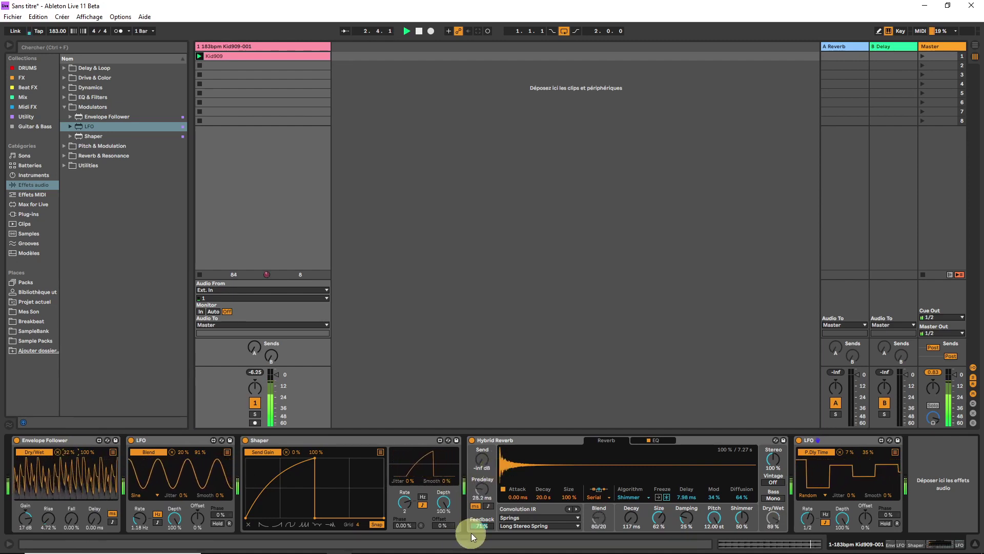
{"action": "left_click_drag", "start_coordinate": [471, 534], "coordinate": [479, 525]}
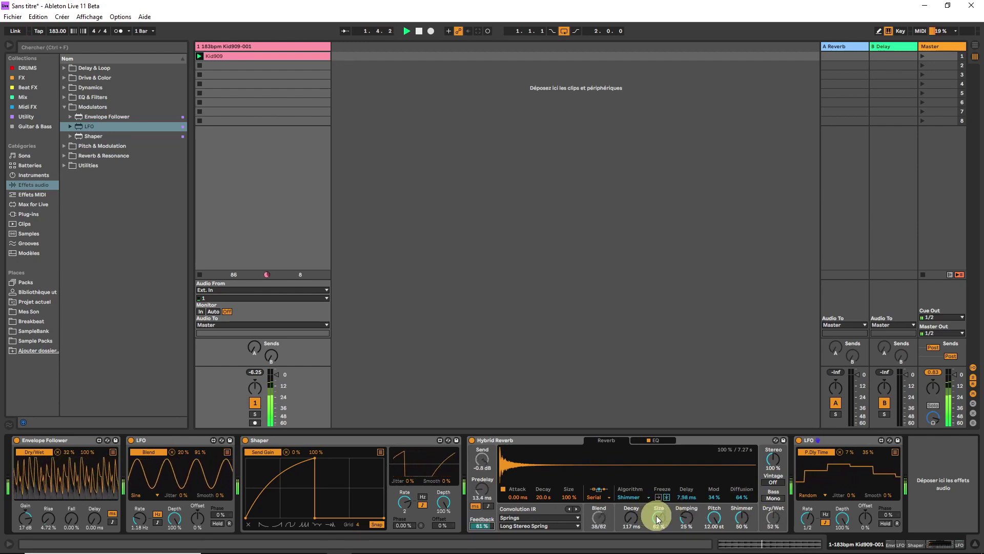
{"action": "mouse_move", "coordinate": [658, 519]}
{"action": "left_mouse_down"}
{"action": "mouse_move", "coordinate": [658, 538]}
{"action": "mouse_move", "coordinate": [658, 514]}
{"action": "mouse_move", "coordinate": [658, 528]}
{"action": "left_mouse_up"}
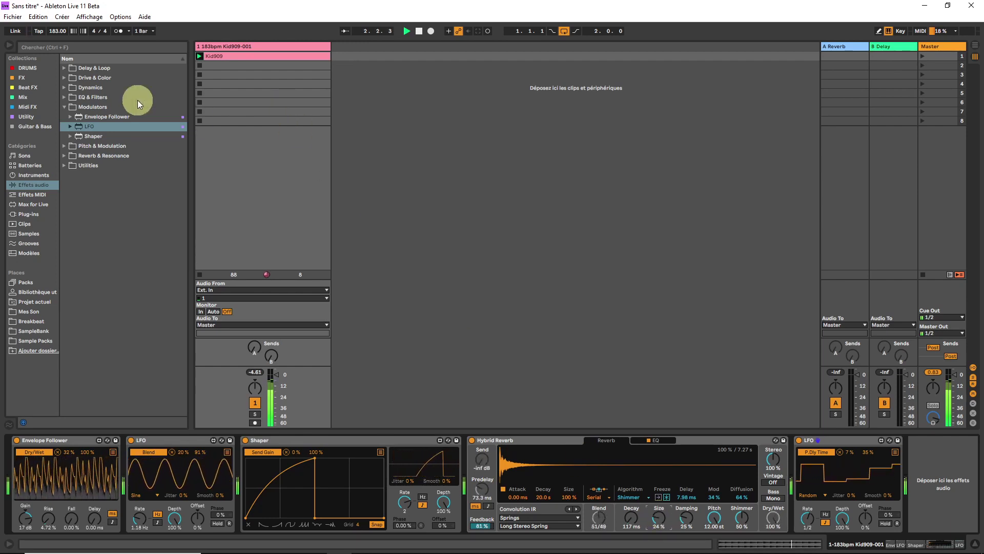
Duplicate the first LFO with Ctrl+D and remove the copy's Blend mapping.
{"action": "left_click", "coordinate": [158, 438]}
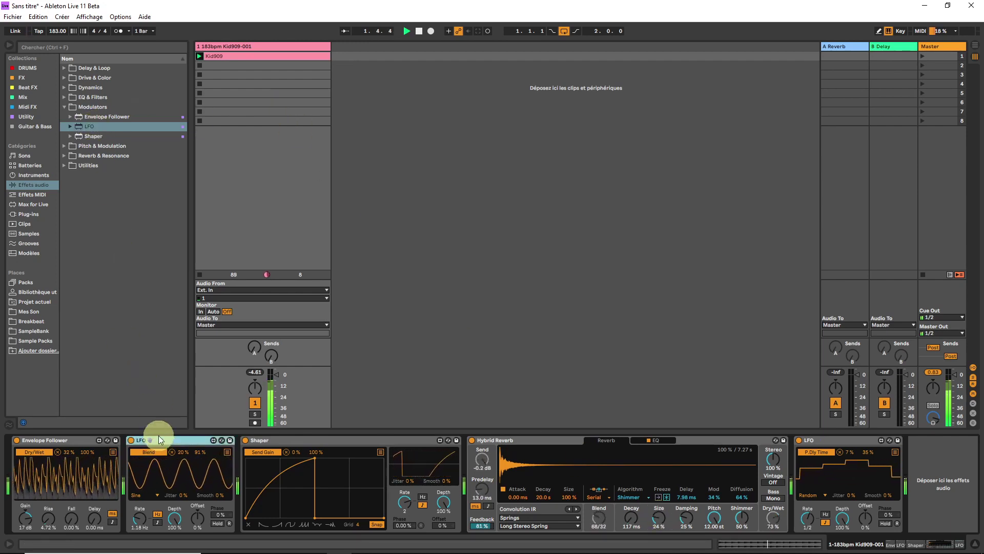
{"action": "key", "text": "ctrl+d"}
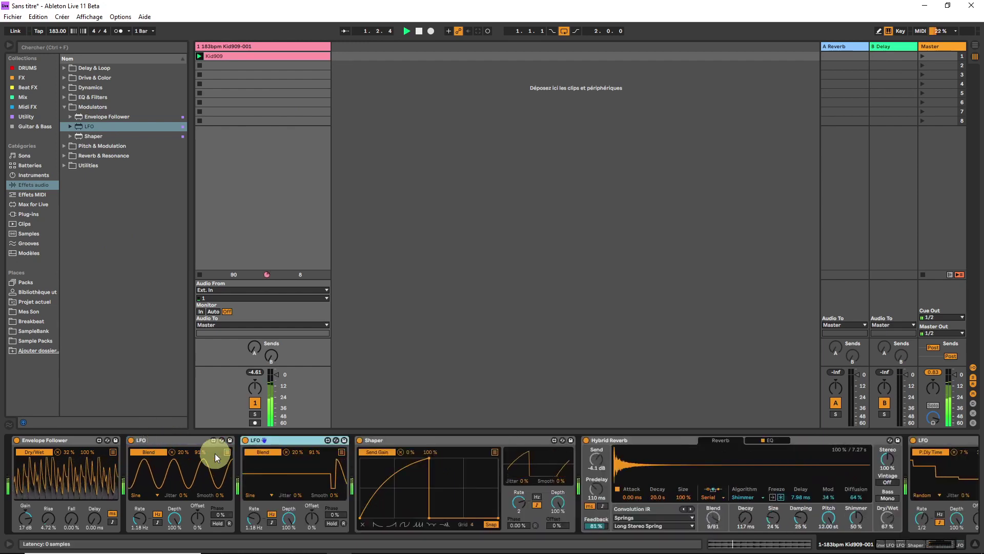
{"action": "left_click", "coordinate": [285, 451]}
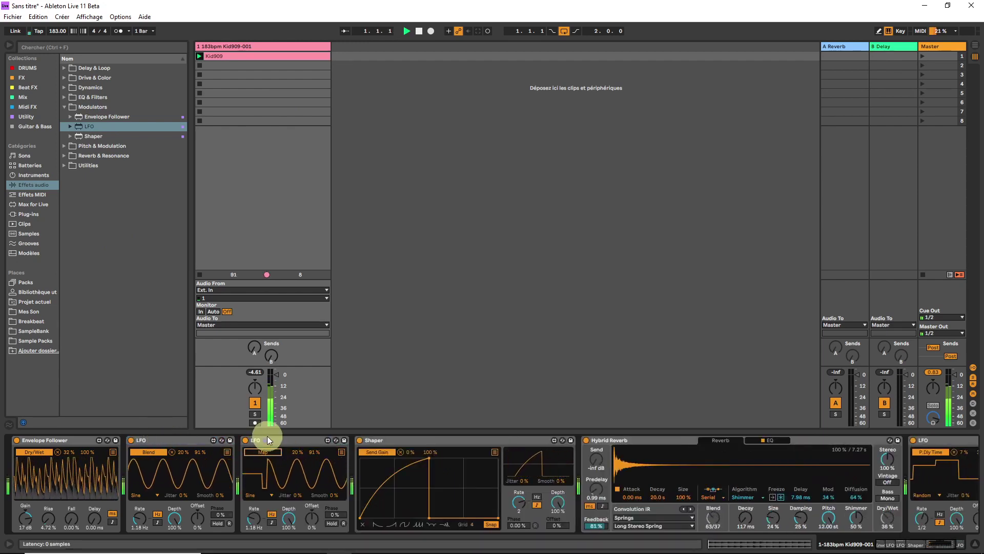
Map the LFO copy to the reverb Size over 8–97% and slow it to 0.16 Hz.
{"action": "left_click", "coordinate": [777, 518]}
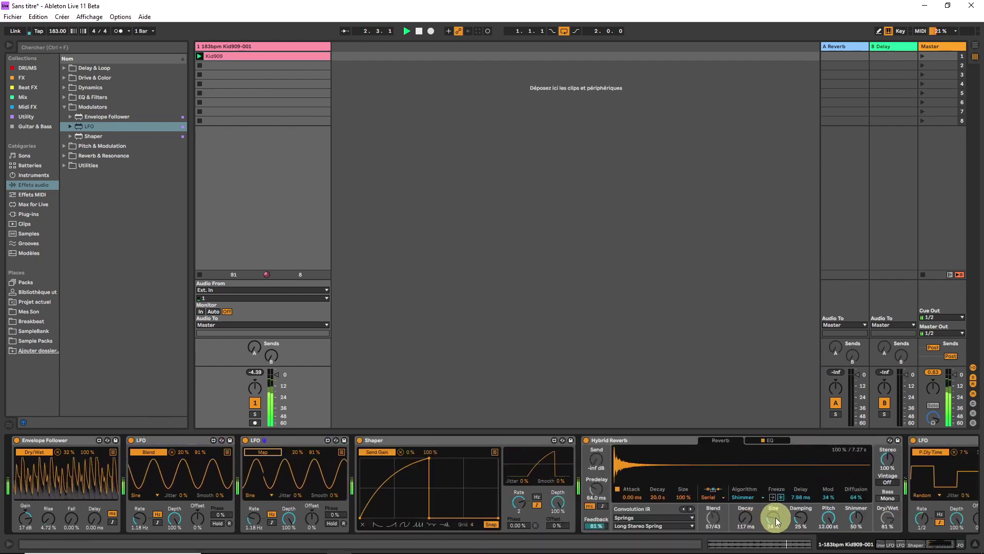
{"action": "left_click", "coordinate": [260, 450]}
{"action": "left_click", "coordinate": [756, 516]}
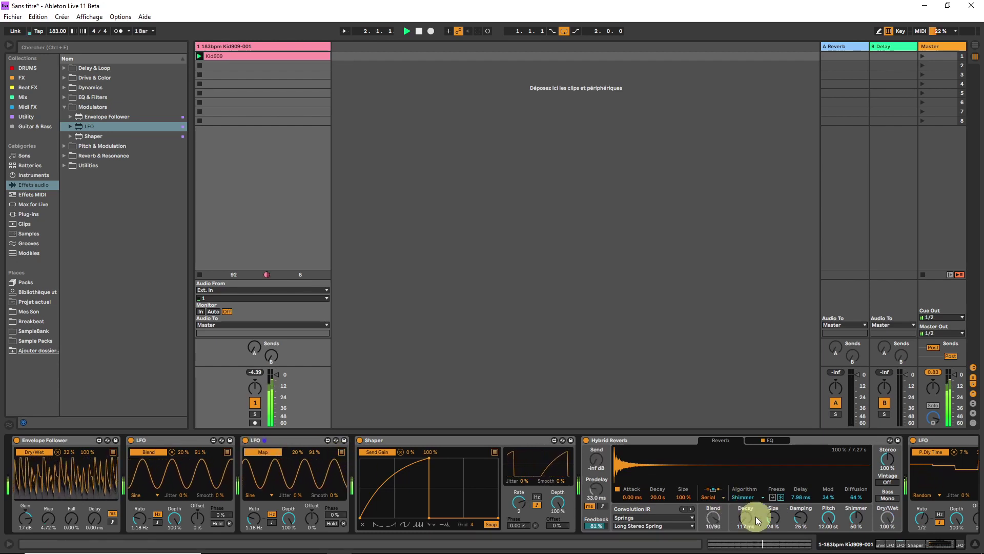
{"action": "left_click", "coordinate": [774, 517]}
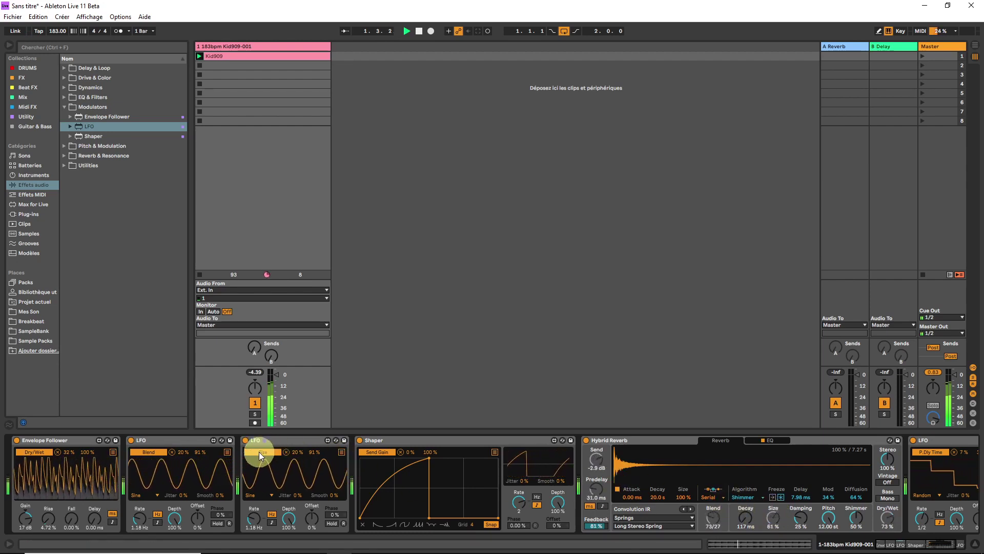
{"action": "left_click_drag", "start_coordinate": [297, 453], "coordinate": [315, 448]}
{"action": "mouse_move", "coordinate": [257, 520]}
{"action": "left_mouse_down"}
{"action": "mouse_move", "coordinate": [255, 530]}
{"action": "mouse_move", "coordinate": [257, 521]}
{"action": "left_mouse_up"}
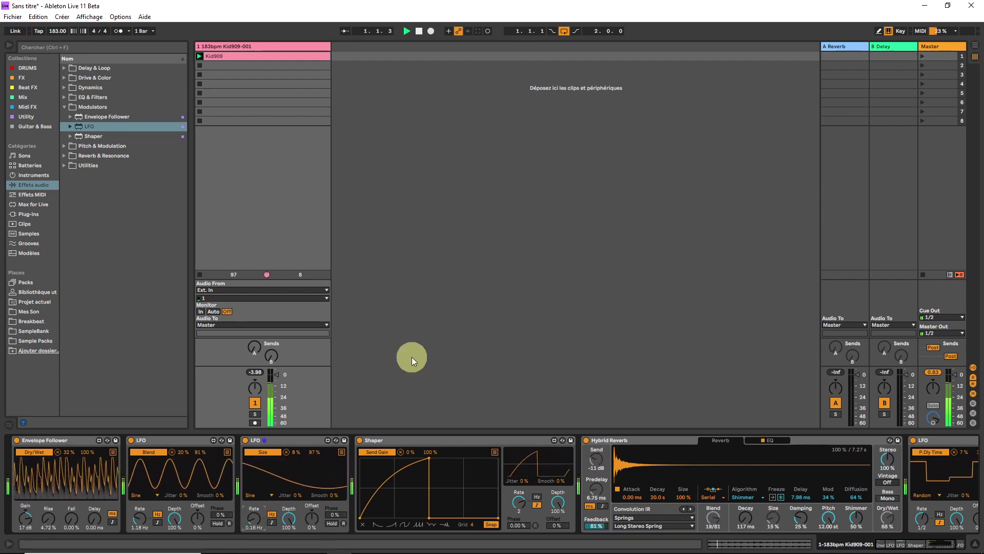
{"action": "left_click", "coordinate": [930, 545]}
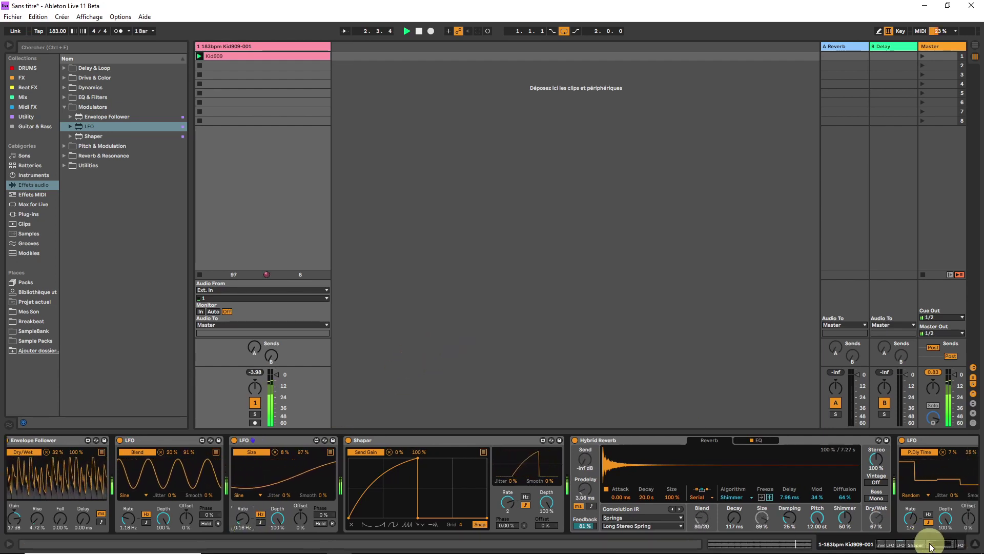
{"action": "left_click_drag", "start_coordinate": [931, 545], "coordinate": [885, 543]}
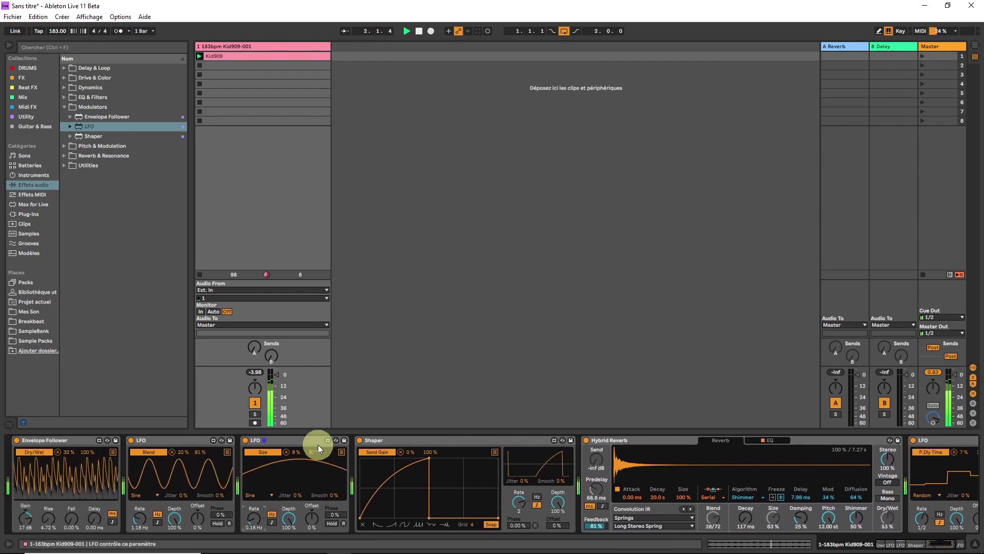
Map the Envelope Follower to the reverb's predelay Feedback with an 18–100% range.
{"action": "left_click", "coordinate": [228, 451]}
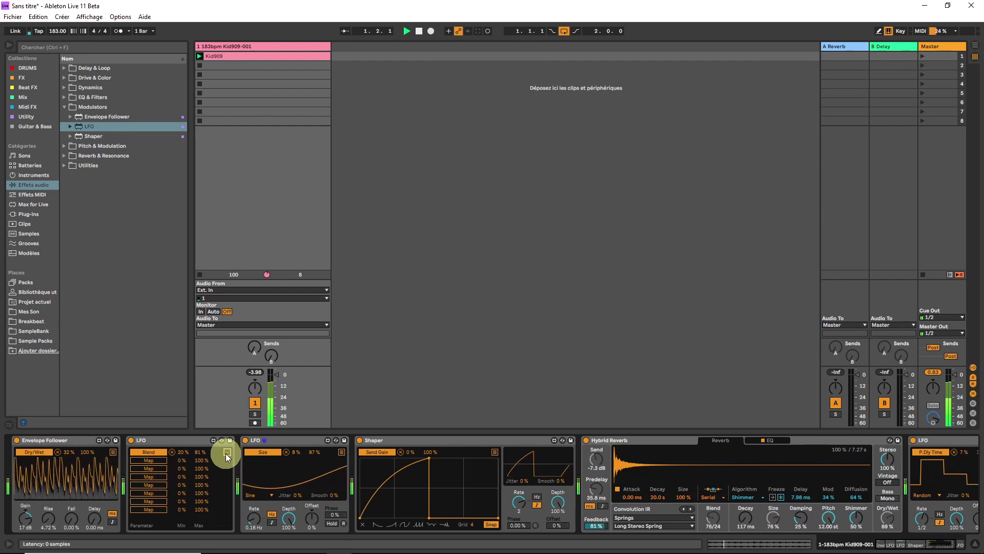
{"action": "left_click", "coordinate": [229, 450]}
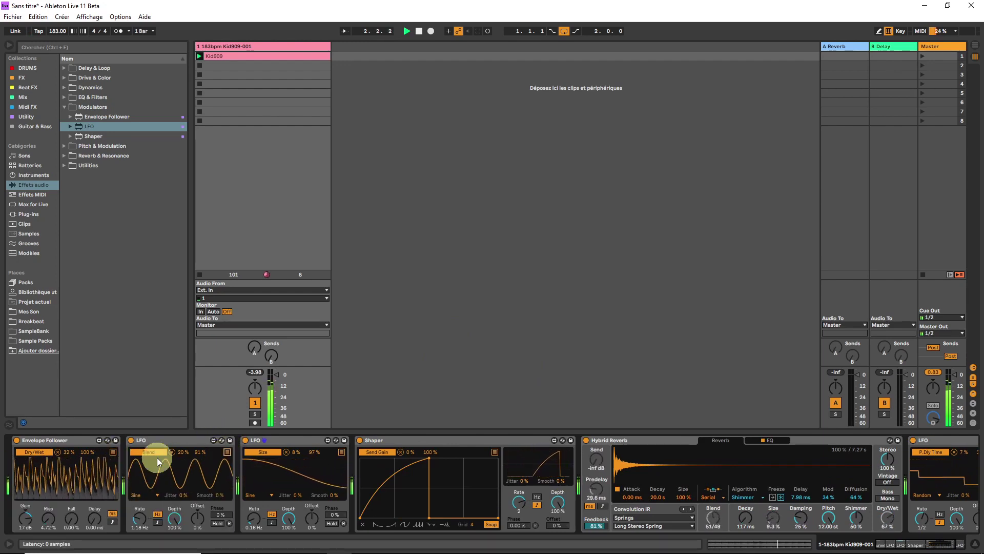
{"action": "left_click", "coordinate": [113, 451]}
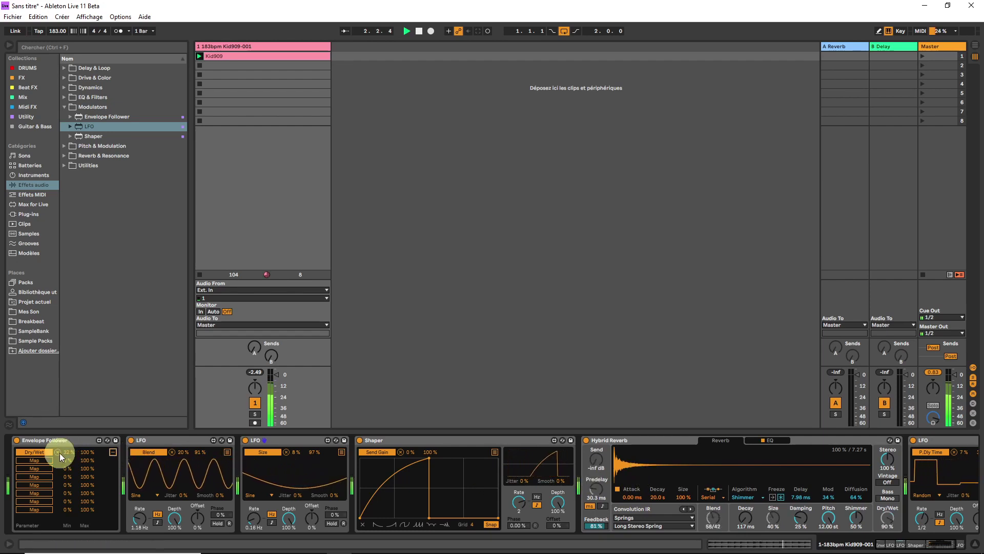
{"action": "left_click", "coordinate": [35, 460]}
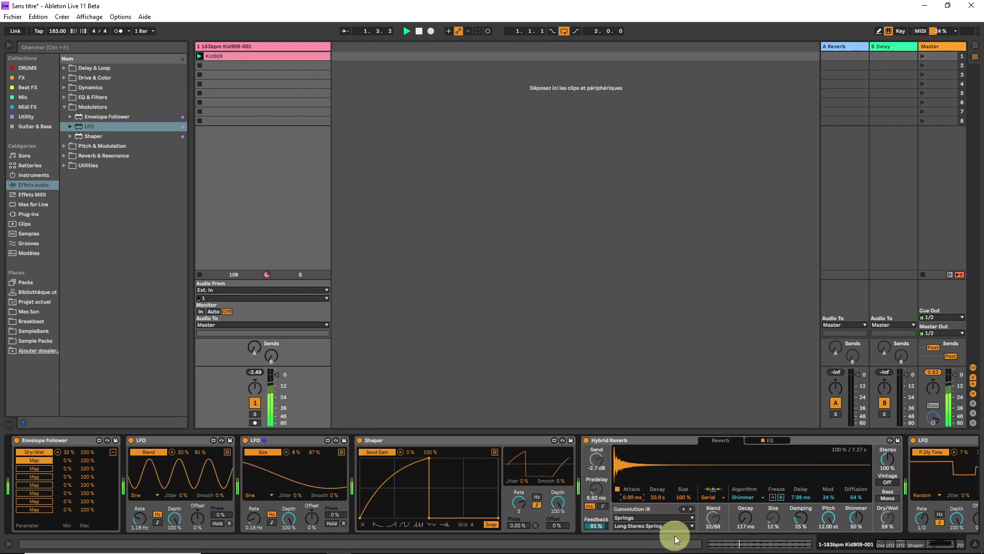
{"action": "left_click", "coordinate": [594, 528]}
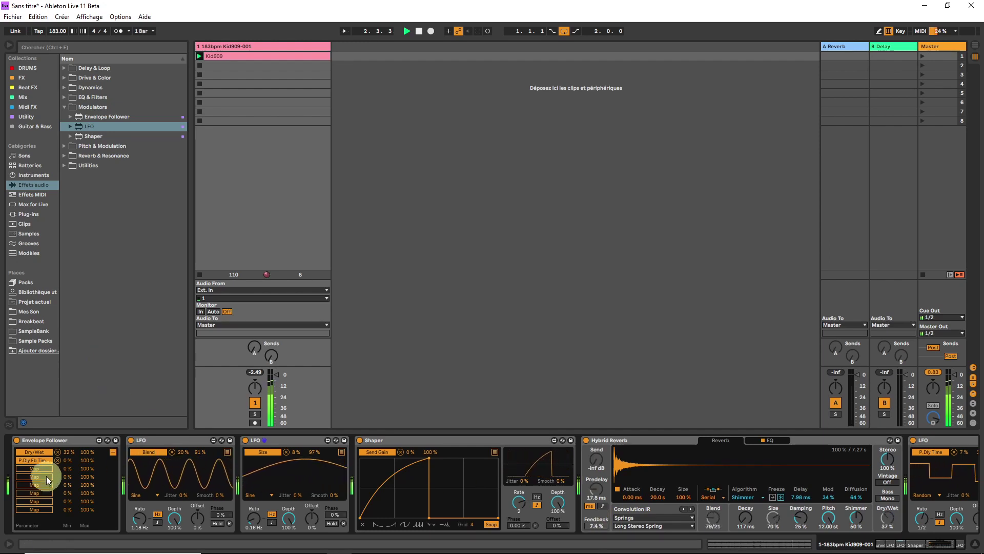
{"action": "mouse_move", "coordinate": [69, 461]}
{"action": "left_mouse_down"}
{"action": "mouse_move", "coordinate": [67, 451]}
{"action": "mouse_move", "coordinate": [86, 456]}
{"action": "left_mouse_up"}
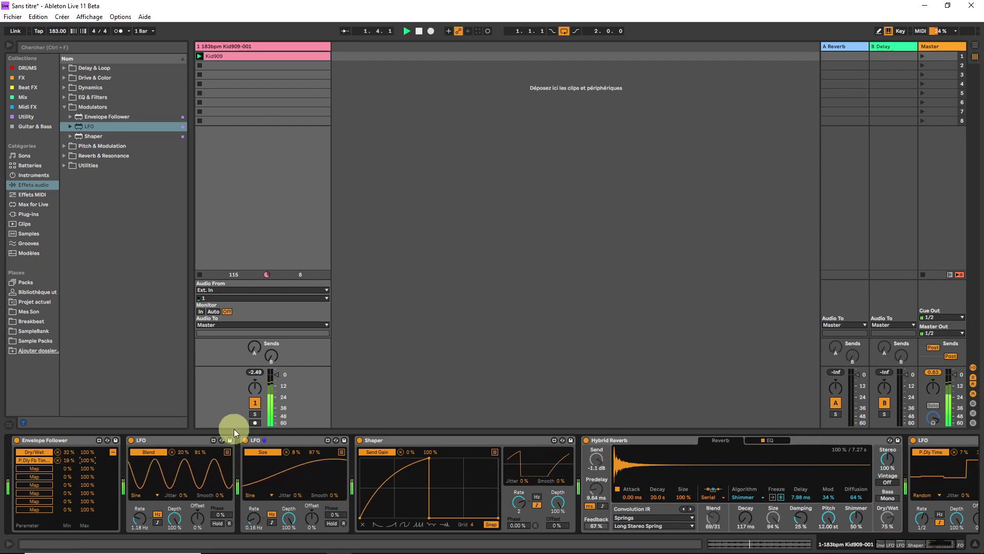
Map the first LFO to the reverb Shimmer, limiting its range to about 77–85%.
{"action": "left_click", "coordinate": [227, 451]}
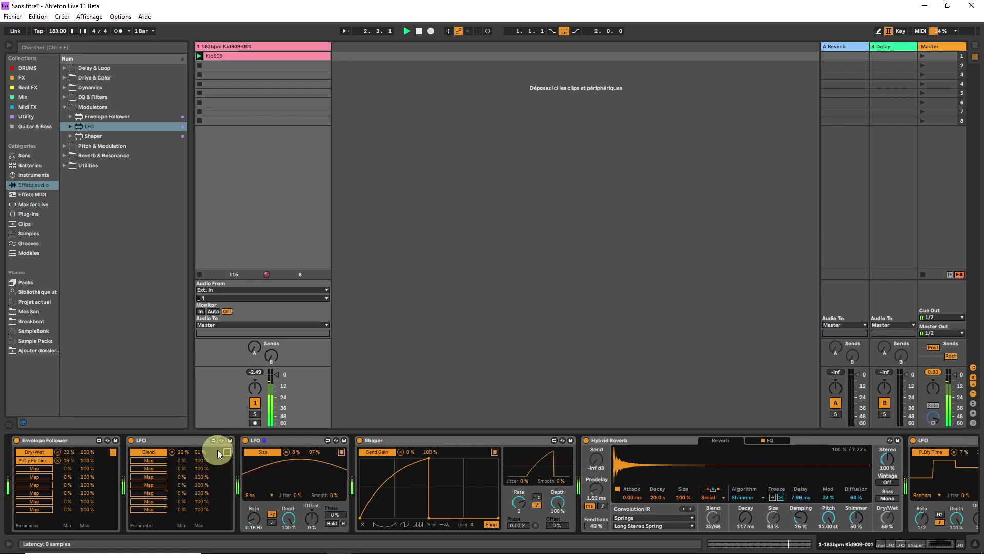
{"action": "left_click", "coordinate": [143, 460]}
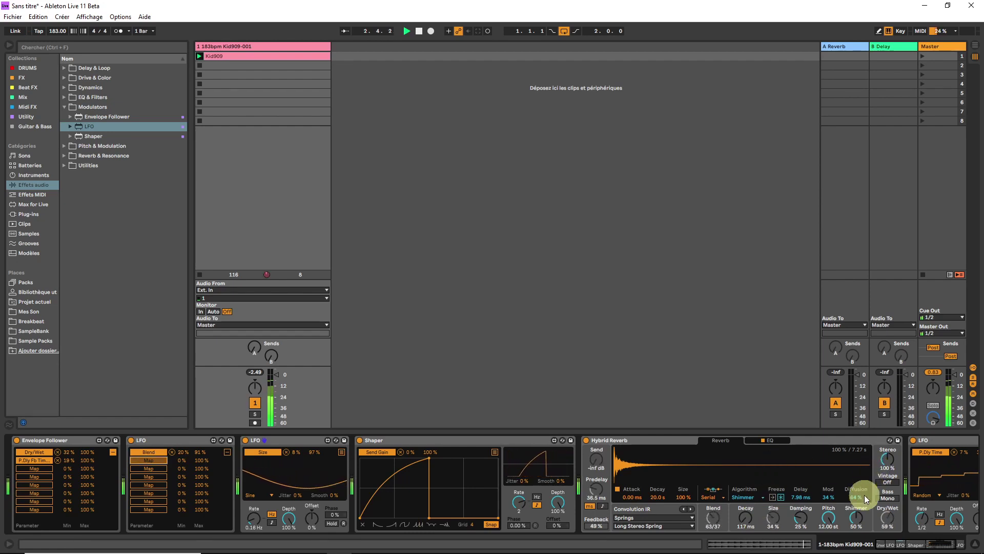
{"action": "left_click", "coordinate": [856, 518]}
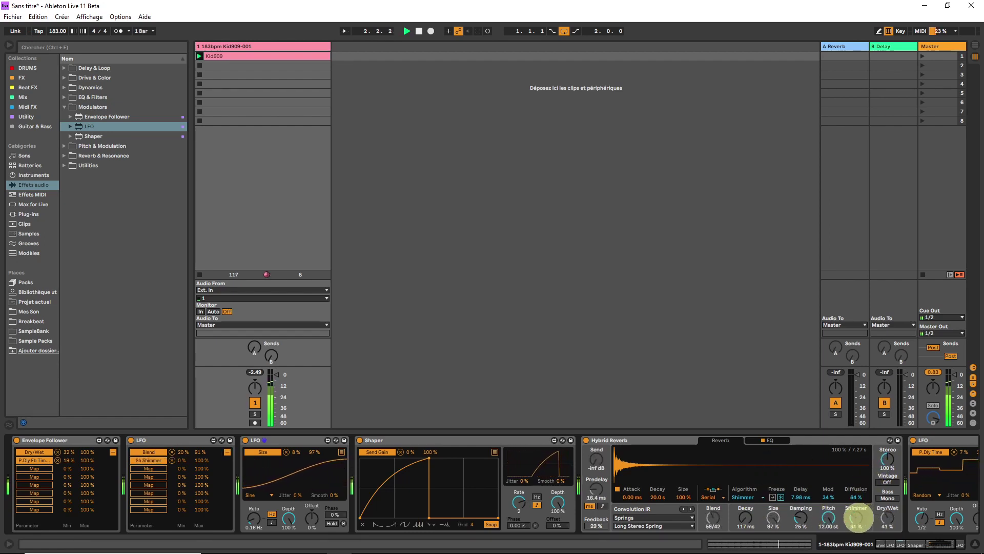
{"action": "left_click", "coordinate": [828, 519]}
{"action": "left_click_drag", "start_coordinate": [186, 459], "coordinate": [180, 413]}
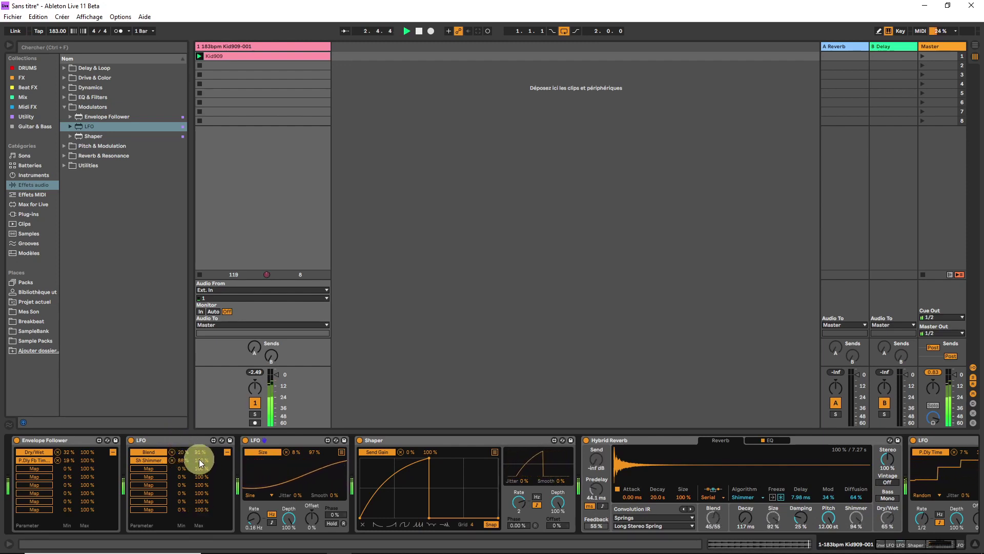
{"action": "left_click_drag", "start_coordinate": [199, 459], "coordinate": [180, 466]}
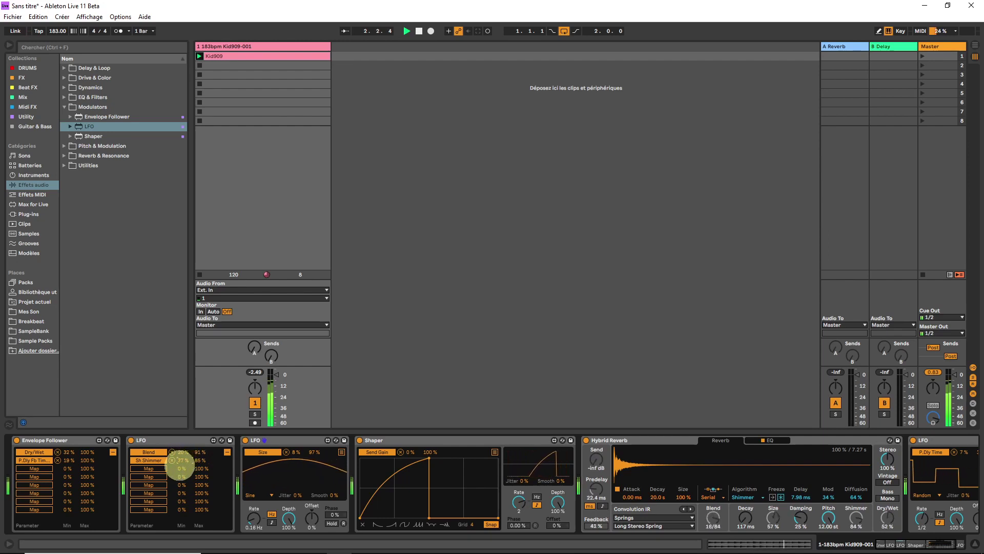
{"action": "left_click_drag", "start_coordinate": [921, 550], "coordinate": [949, 538]}
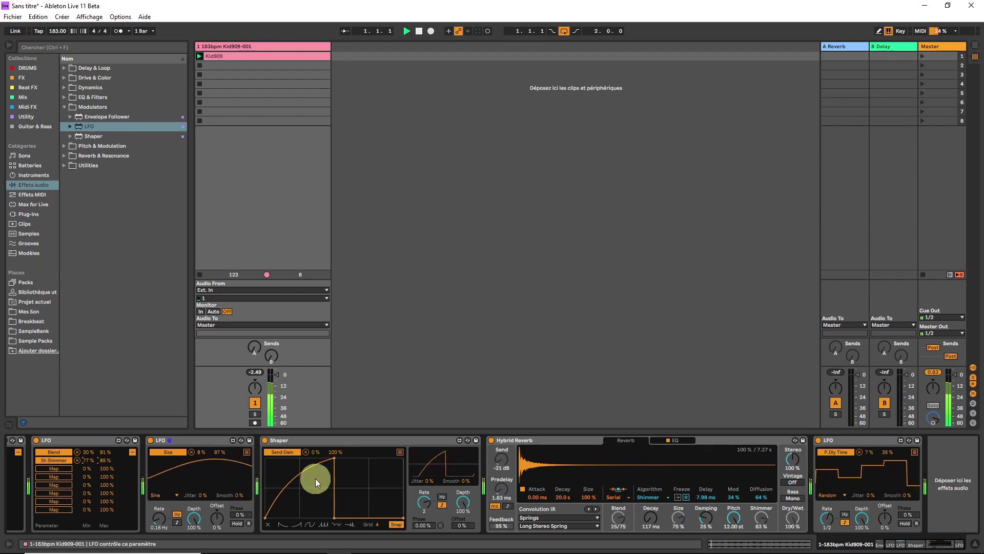
Map the Shaper to the reverb Pitch with an inverted range: Min 100%, Max 0%.
{"action": "left_click", "coordinate": [401, 451]}
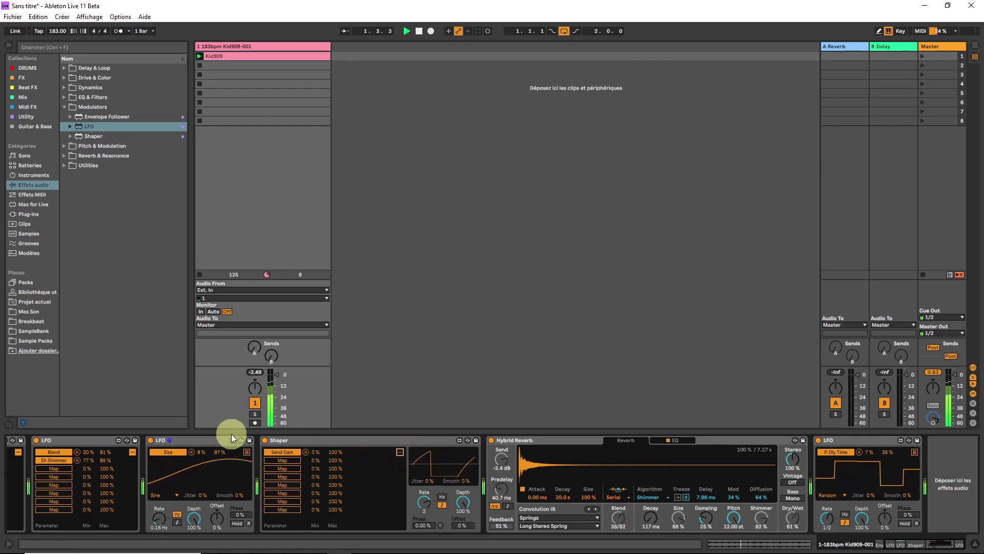
{"action": "left_click", "coordinate": [282, 459]}
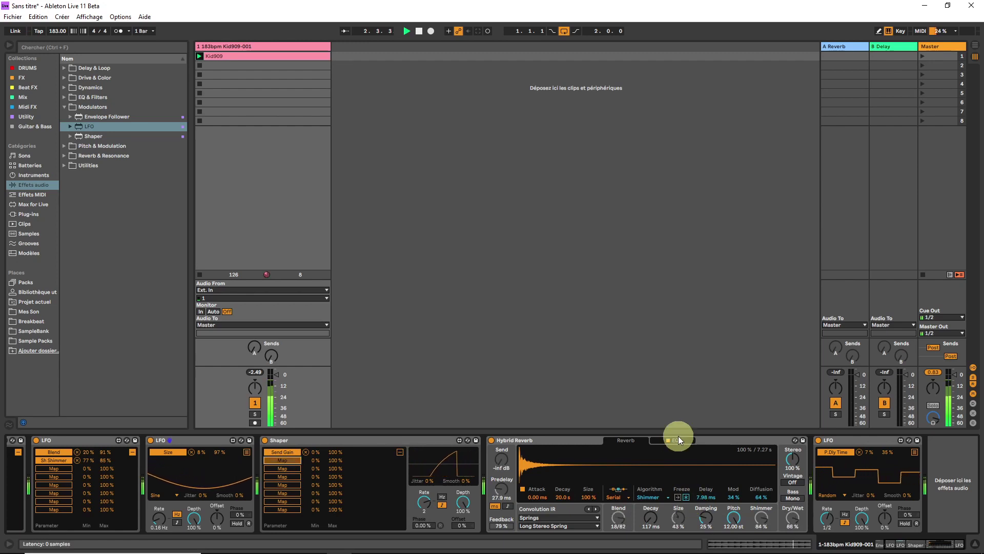
{"action": "left_click", "coordinate": [734, 518]}
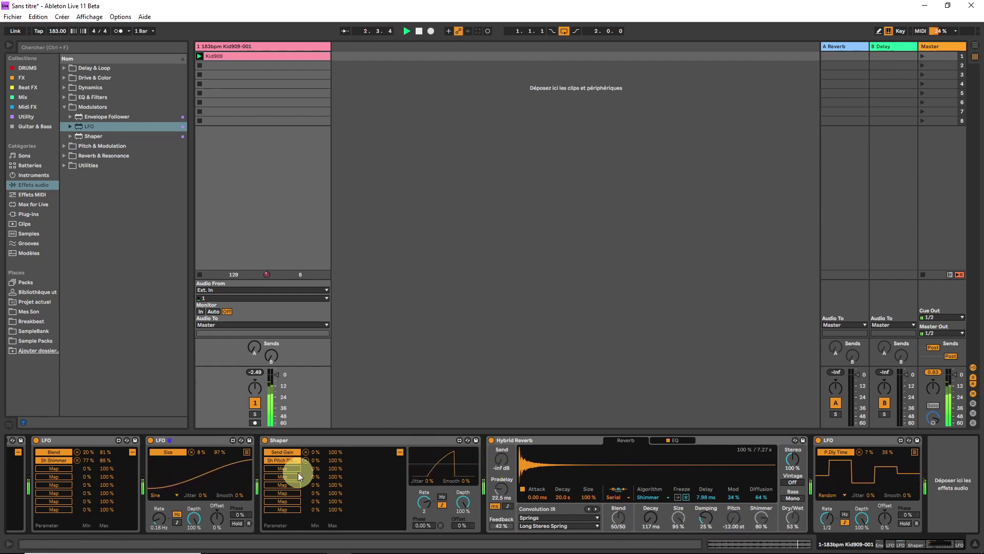
{"action": "left_click_drag", "start_coordinate": [315, 462], "coordinate": [308, 281]}
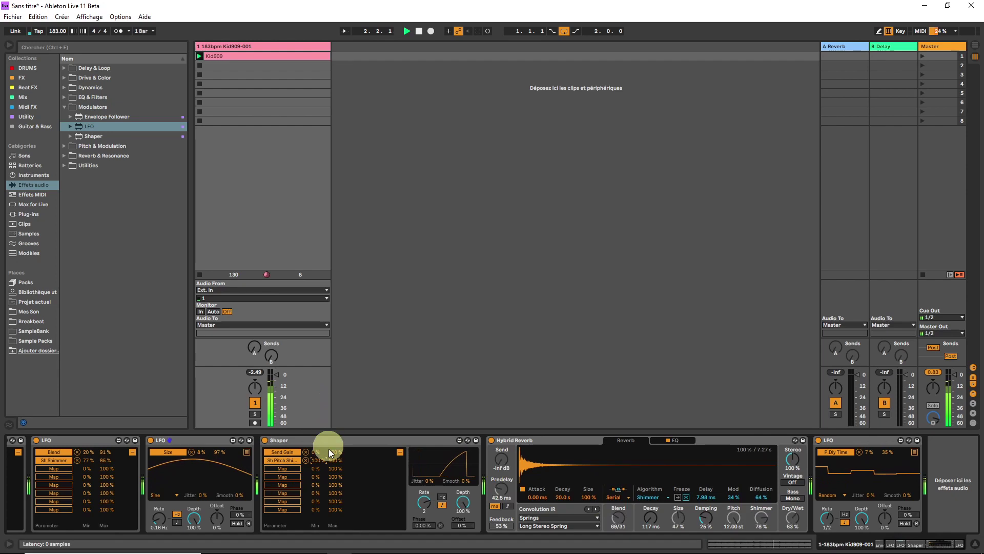
{"action": "left_click_drag", "start_coordinate": [333, 460], "coordinate": [331, 542]}
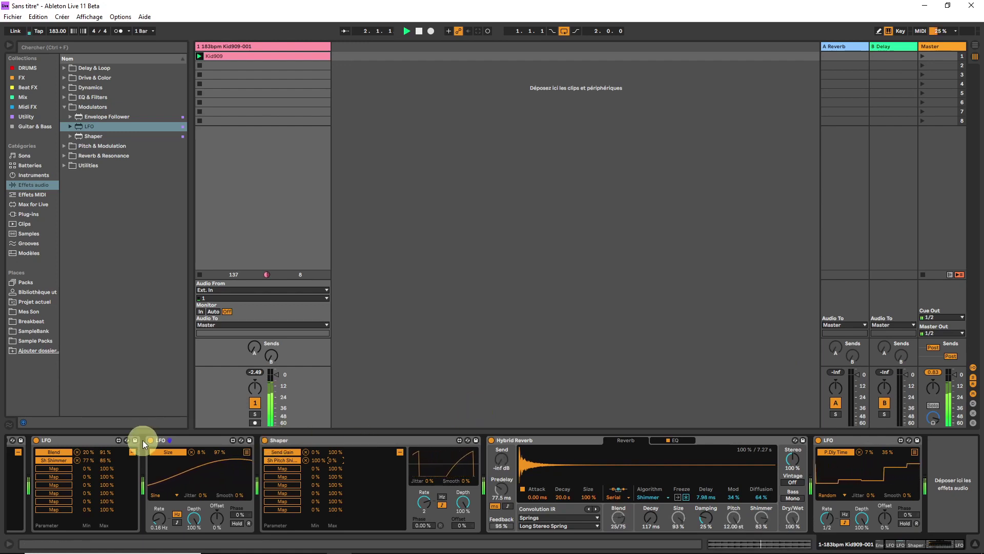
Step through the chain's devices, then select the 183bpm Kid909-001 track.
{"action": "left_click", "coordinate": [78, 440]}
{"action": "left_click", "coordinate": [204, 439]}
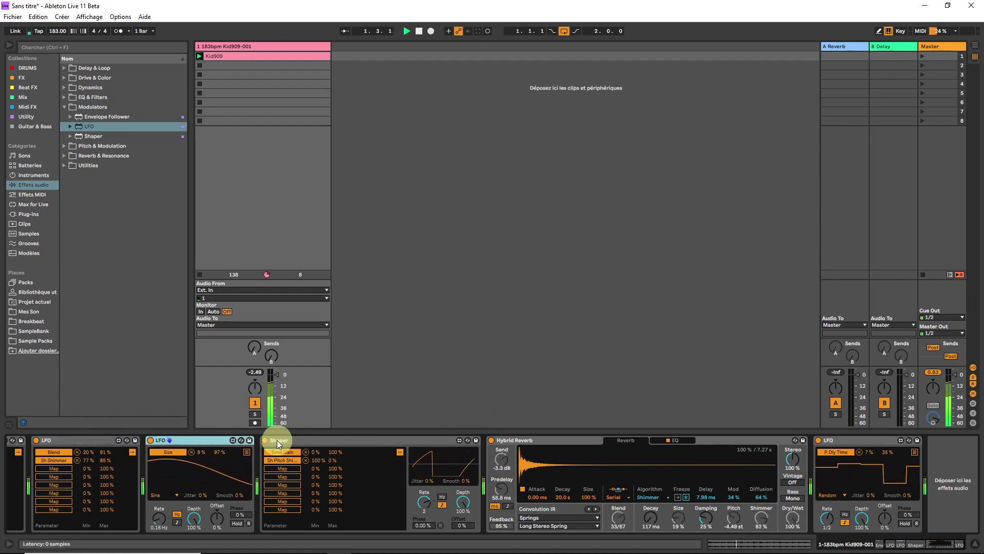
{"action": "left_click", "coordinate": [297, 440]}
{"action": "left_click", "coordinate": [528, 439]}
{"action": "left_click", "coordinate": [830, 441]}
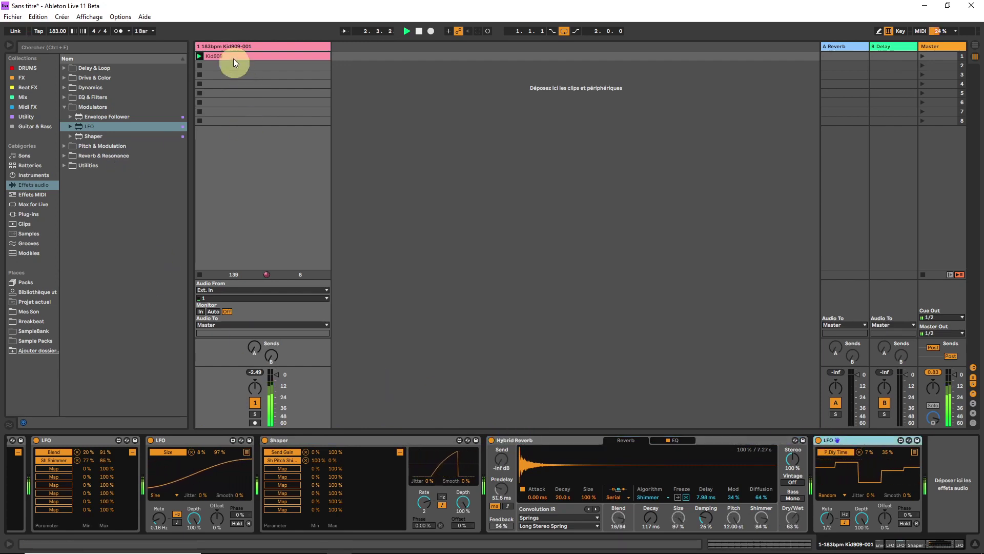
{"action": "left_click", "coordinate": [225, 46]}
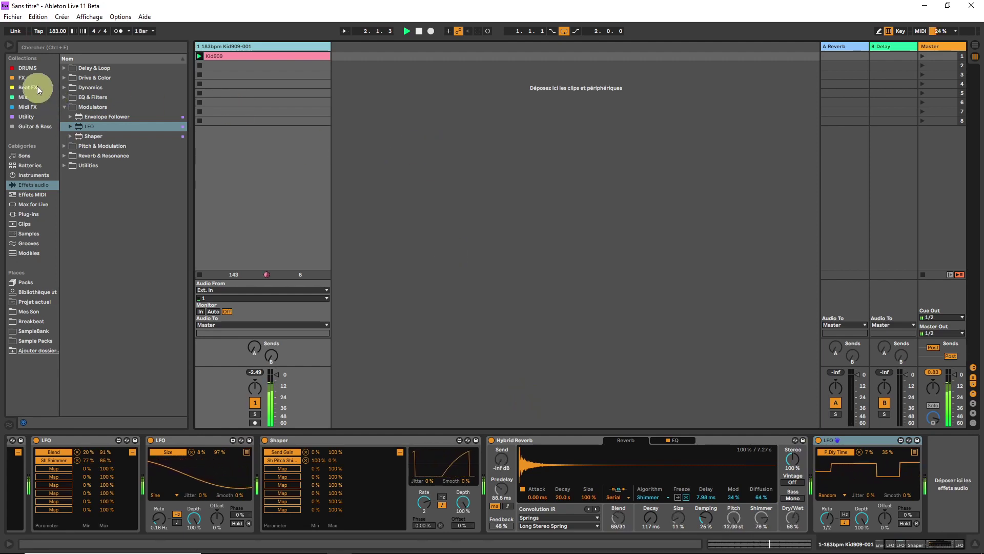
Load elysia phils cascade from the VST3 plug-ins' Mix collection onto the track.
{"action": "left_click", "coordinate": [29, 215]}
{"action": "left_click", "coordinate": [62, 80]}
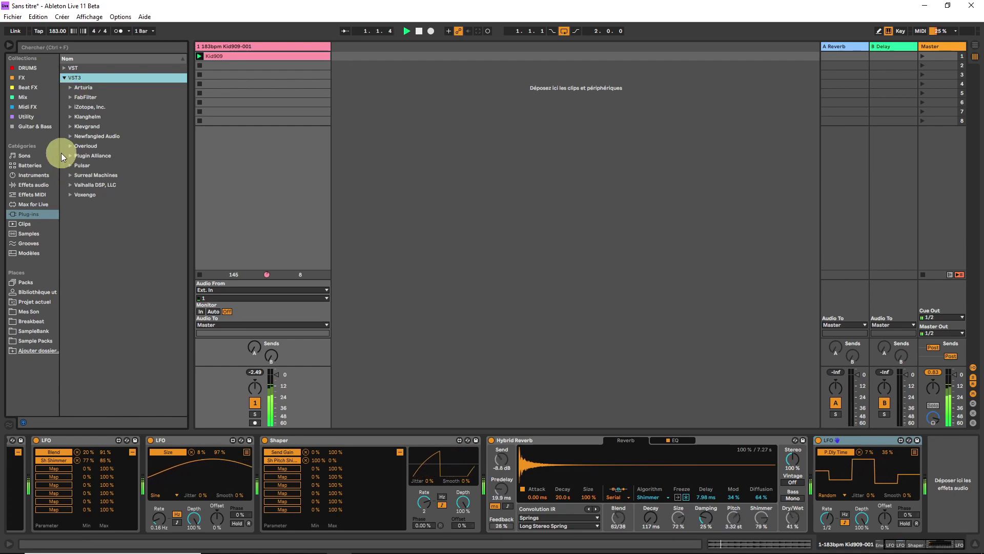
{"action": "left_click", "coordinate": [27, 96]}
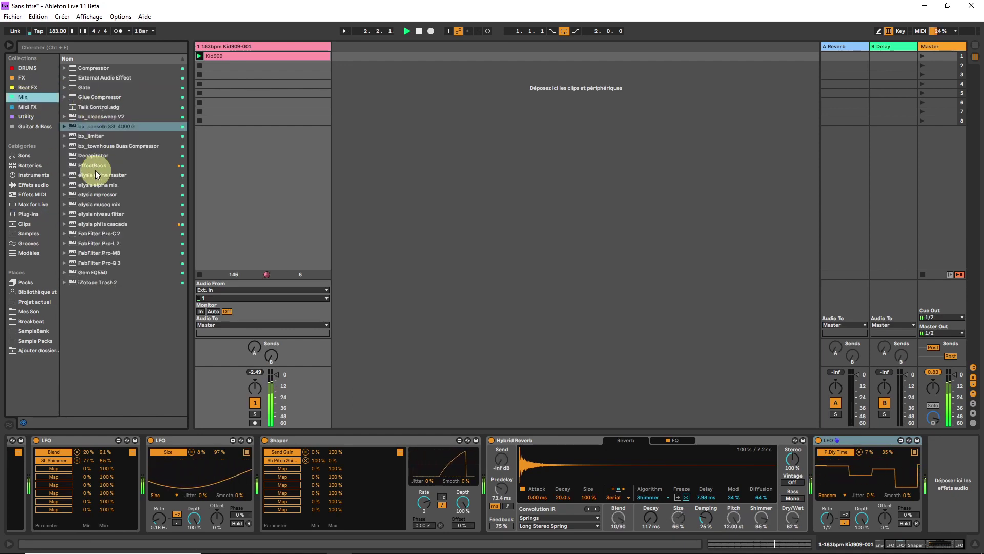
{"action": "left_click", "coordinate": [97, 224]}
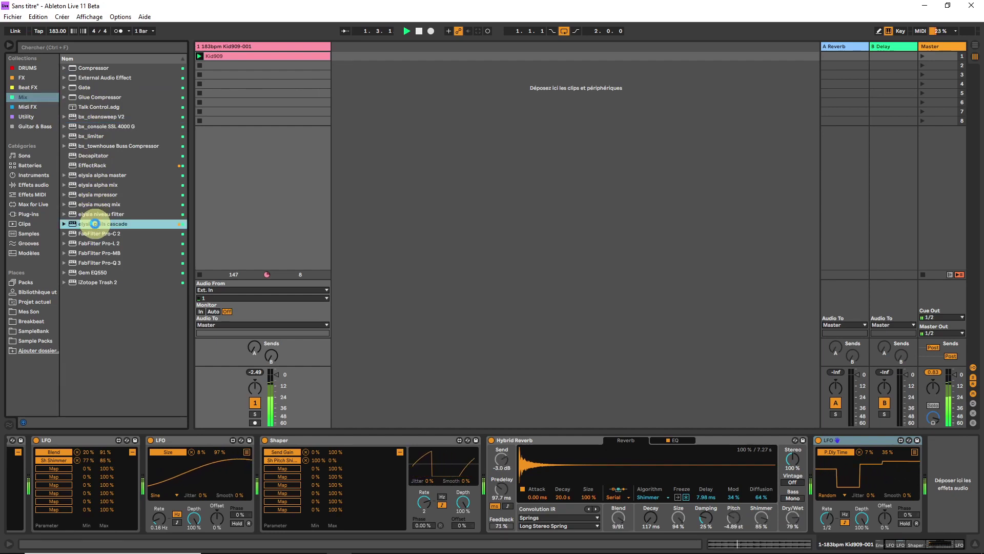
{"action": "double_click", "coordinate": [94, 224]}
Center the phils cascade window, set Bias to 10.0, adjust Grid and Resonance, and Gain to 33.0.
{"action": "left_click_drag", "start_coordinate": [248, 45], "coordinate": [516, 94]}
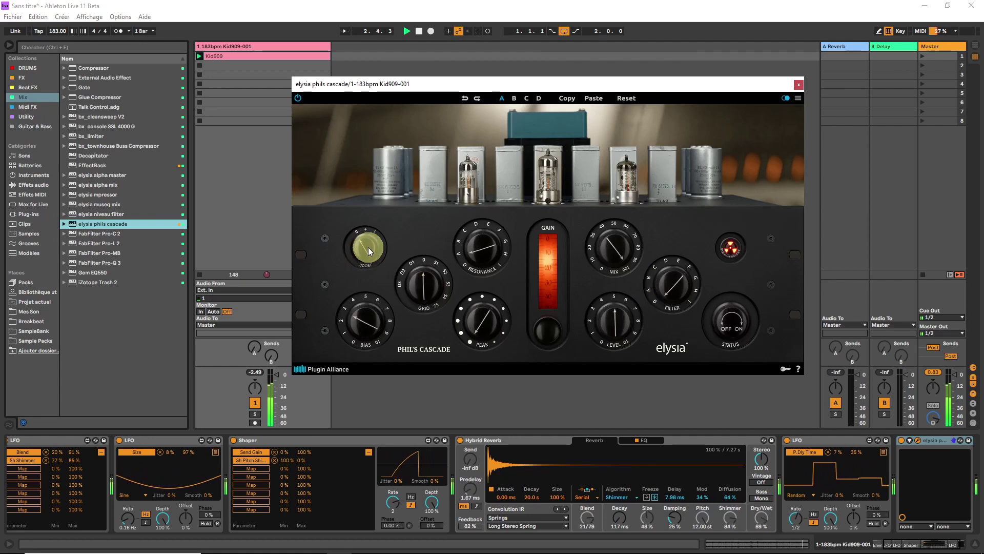
{"action": "mouse_move", "coordinate": [365, 246]}
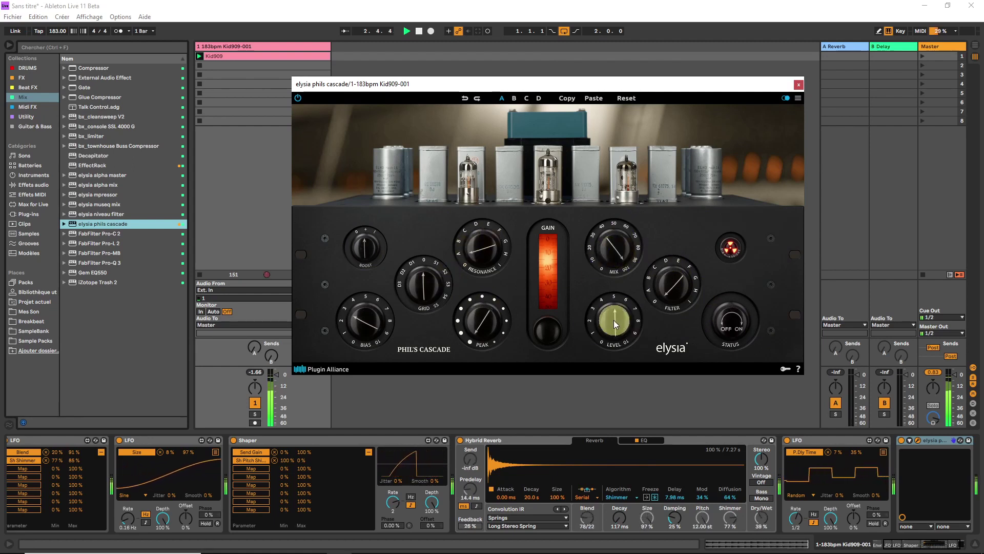
{"action": "mouse_move", "coordinate": [612, 330]}
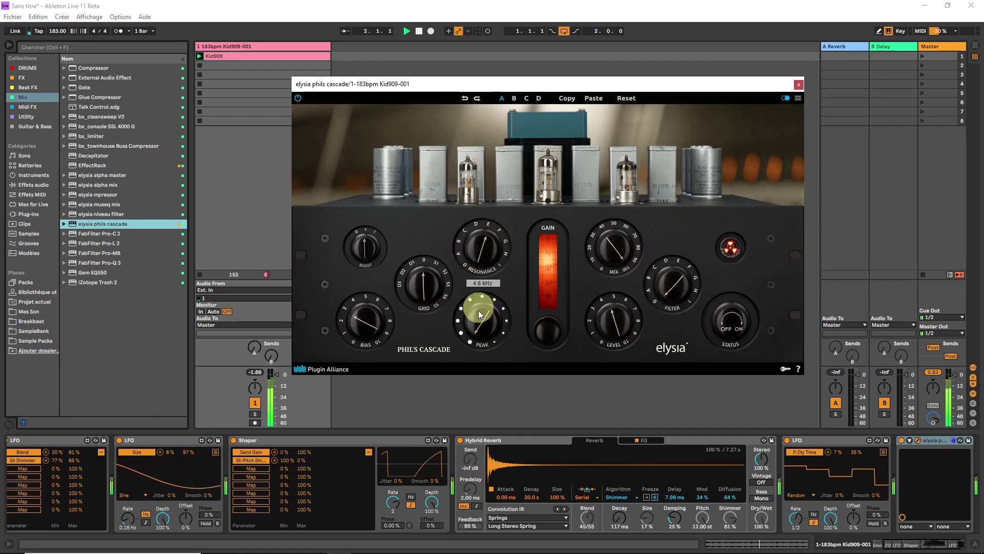
{"action": "left_click_drag", "start_coordinate": [346, 320], "coordinate": [359, 344]}
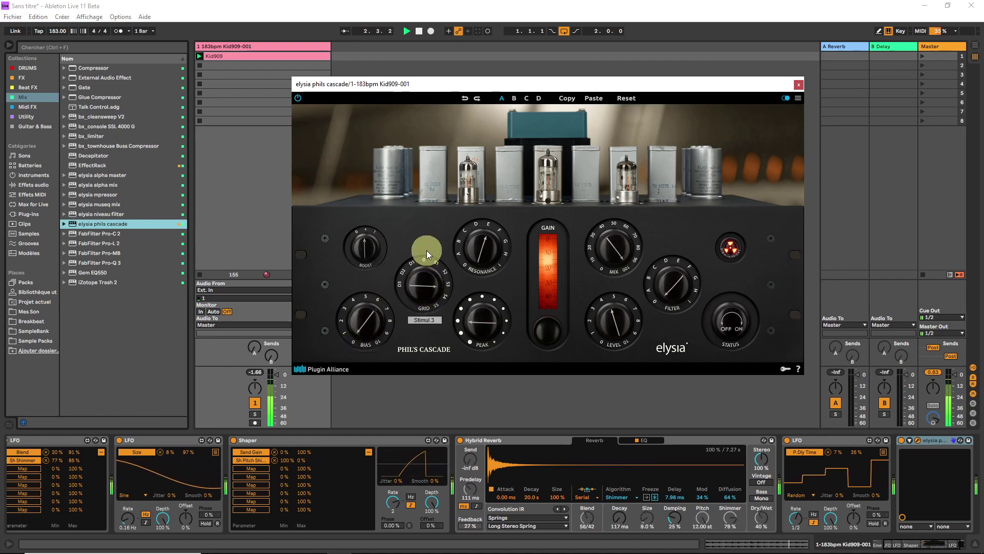
{"action": "left_click_drag", "start_coordinate": [427, 250], "coordinate": [420, 314]}
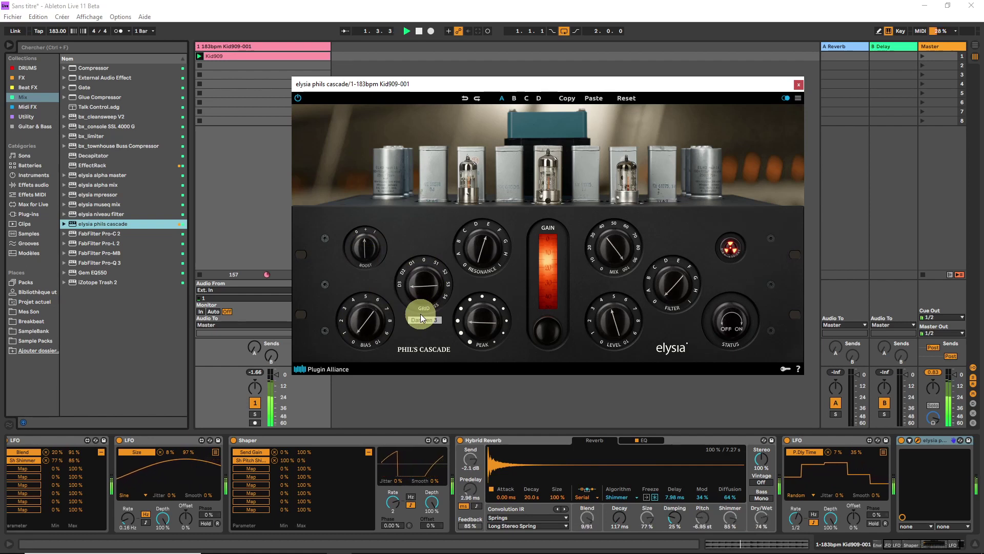
{"action": "left_click_drag", "start_coordinate": [477, 265], "coordinate": [478, 255]}
{"action": "left_click_drag", "start_coordinate": [547, 331], "coordinate": [546, 315]}
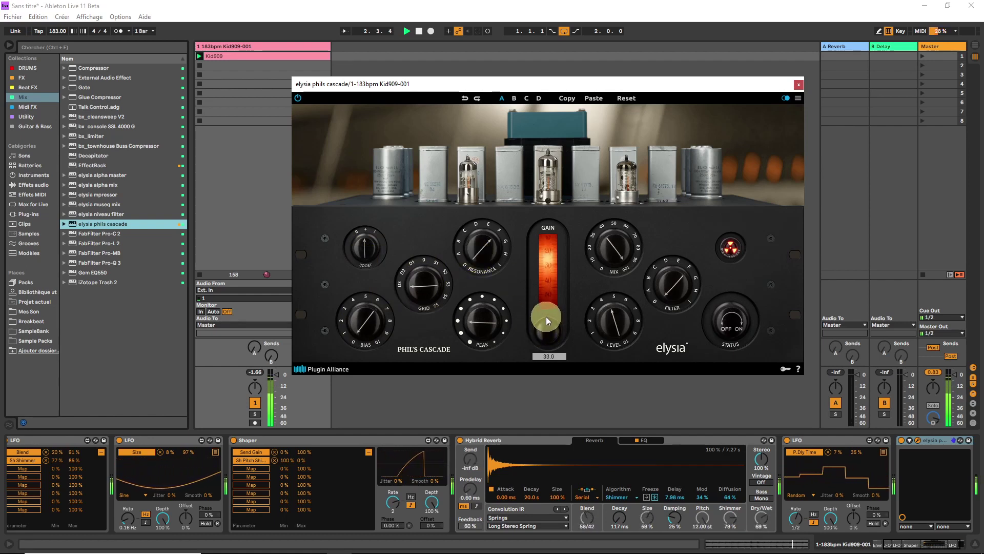
{"action": "left_click", "coordinate": [915, 450]}
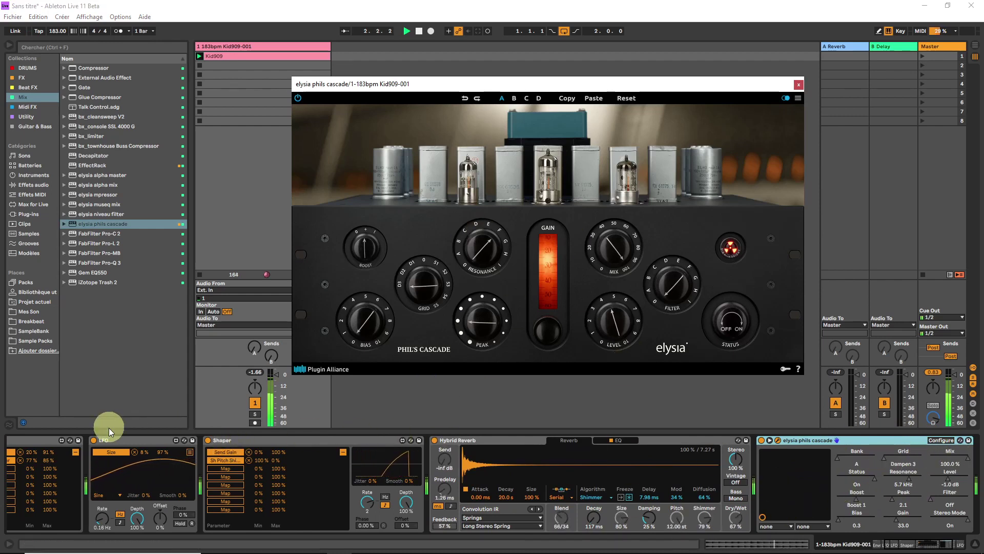
Invert the LFO's Mix mapping (Min 100 %, Max 0 %) and narrow its Decay mapping to 17–28 %.
{"action": "left_click", "coordinate": [189, 452]}
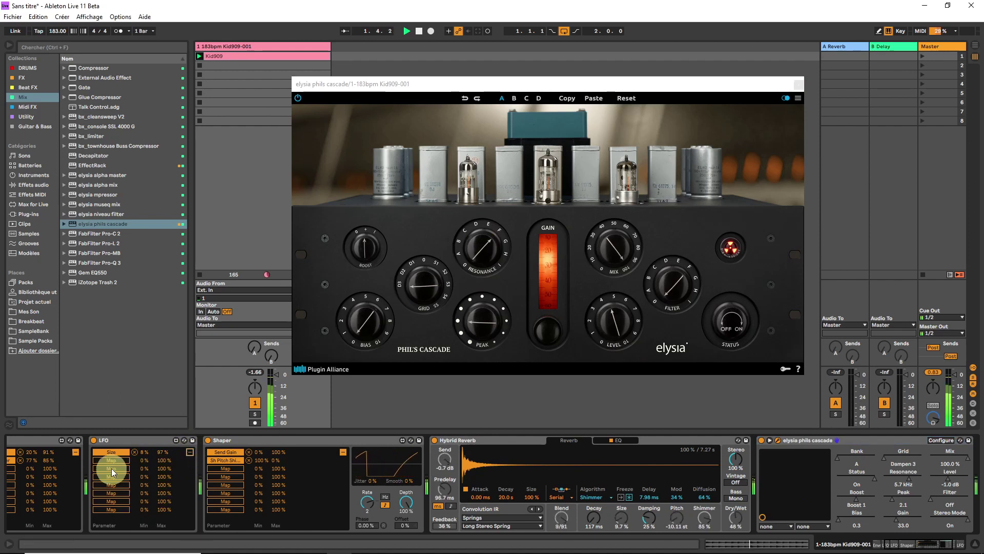
{"action": "left_click", "coordinate": [950, 464]}
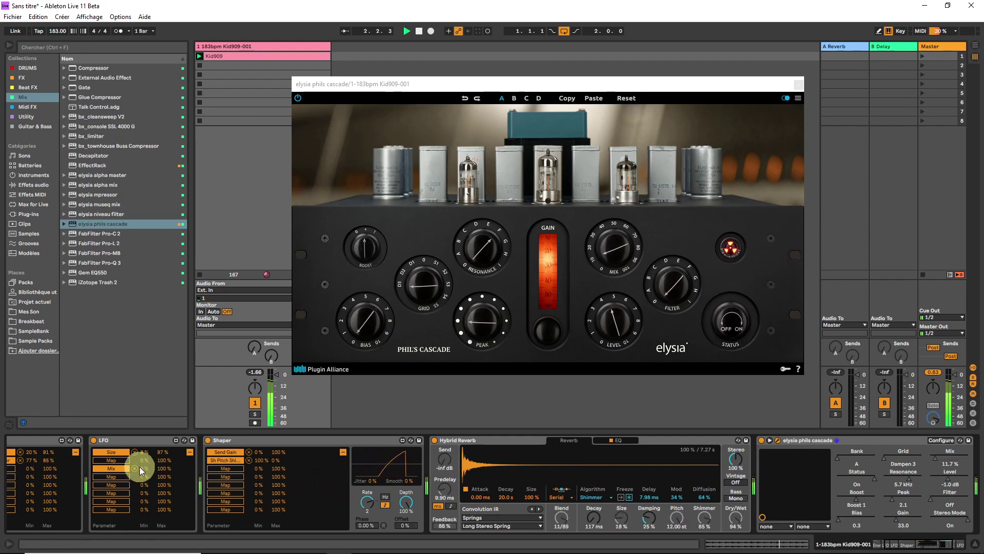
{"action": "left_click_drag", "start_coordinate": [141, 468], "coordinate": [146, 195]}
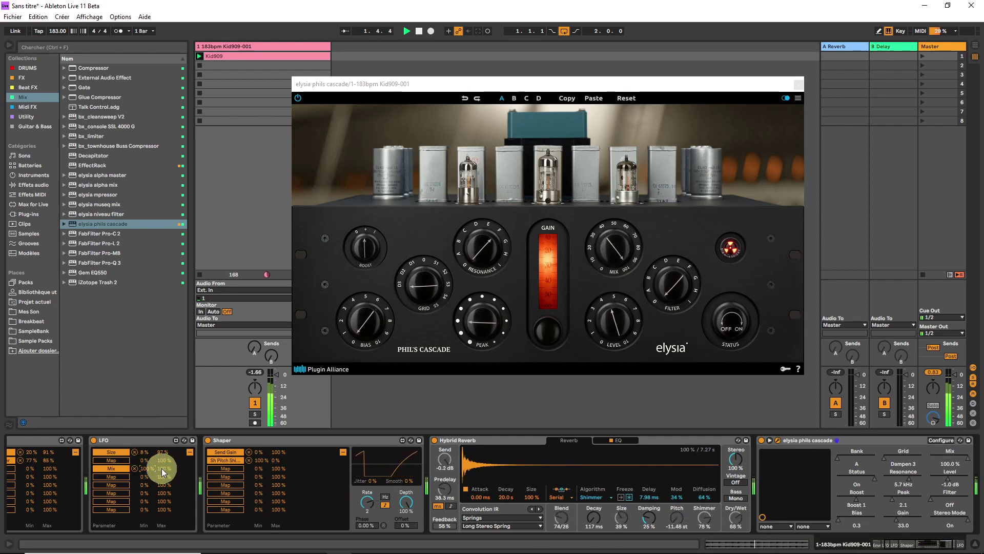
{"action": "left_click_drag", "start_coordinate": [161, 467], "coordinate": [168, 518]}
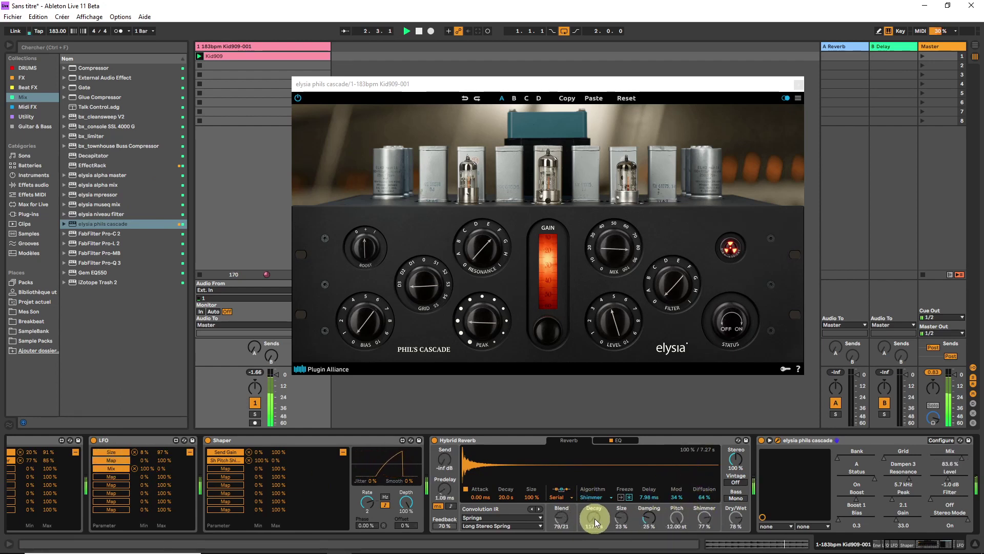
{"action": "left_click_drag", "start_coordinate": [160, 460], "coordinate": [152, 439]}
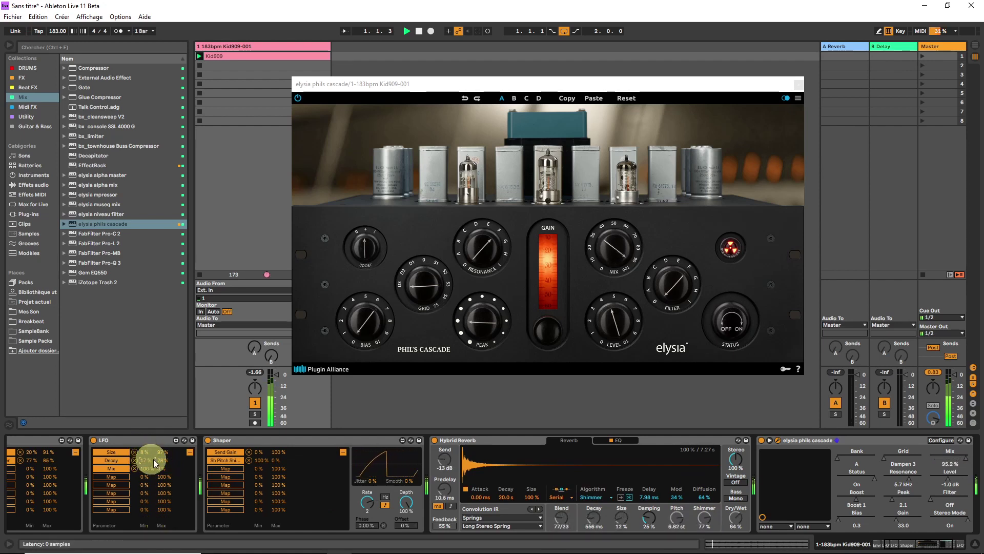
{"action": "left_click", "coordinate": [921, 548]}
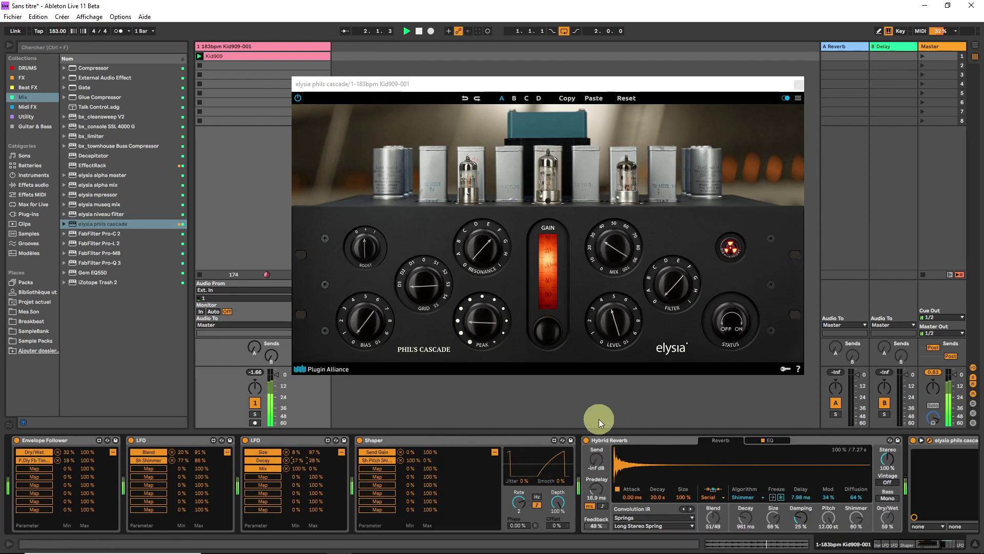
Map the last LFO to Phil's Cascade Bias knob with an inverted range, Min 100 % and Max 0 %.
{"action": "left_click", "coordinate": [946, 545]}
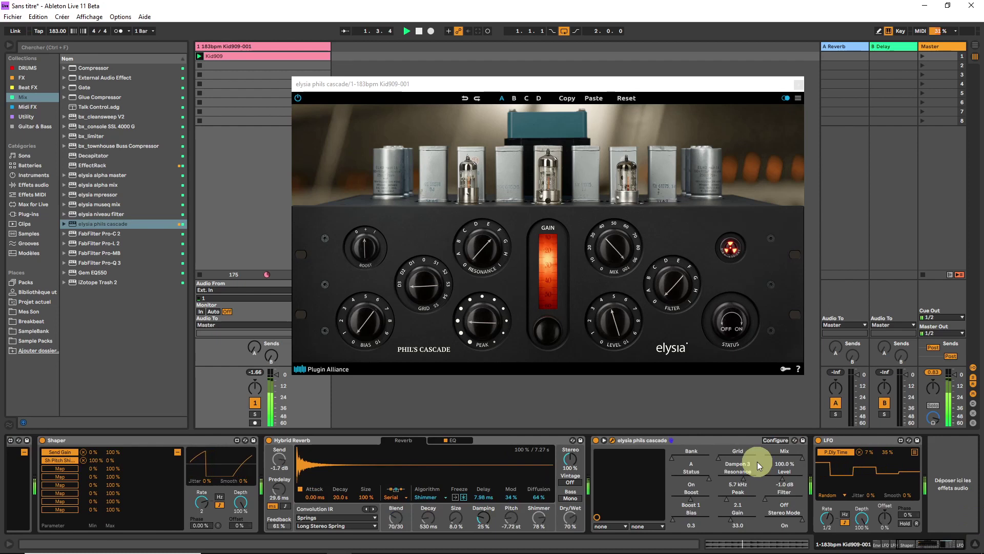
{"action": "left_click", "coordinate": [915, 451]}
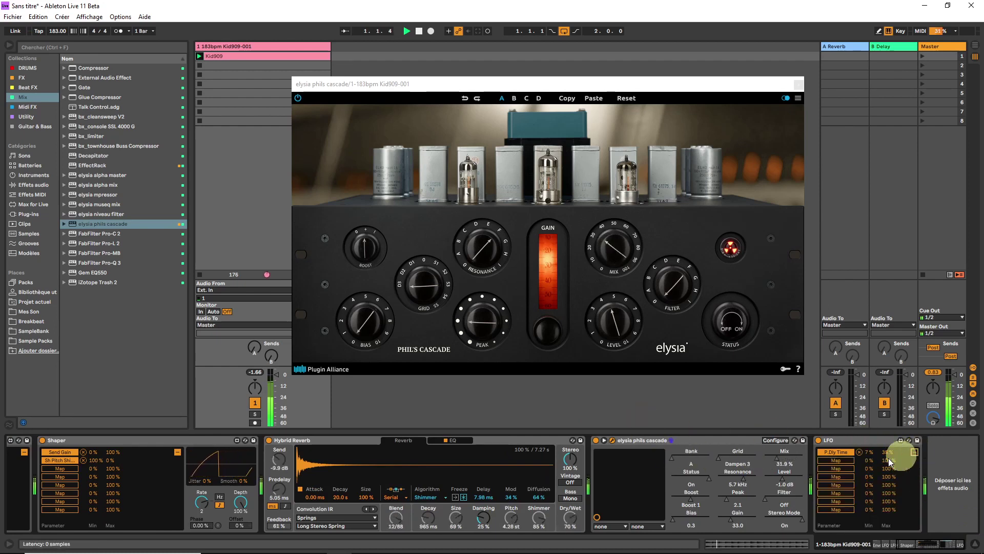
{"action": "left_click", "coordinate": [828, 460]}
{"action": "left_click", "coordinate": [416, 288]}
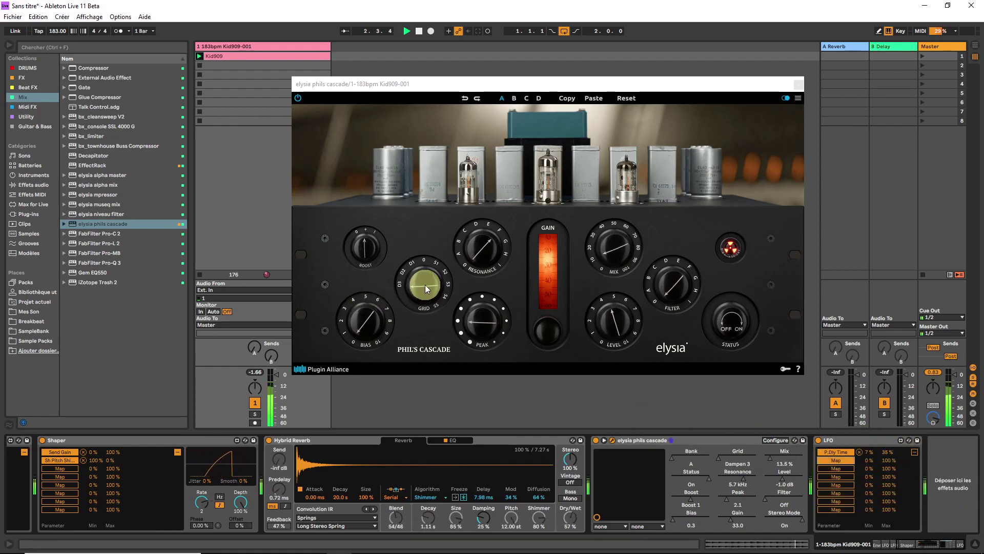
{"action": "left_click", "coordinate": [368, 316]}
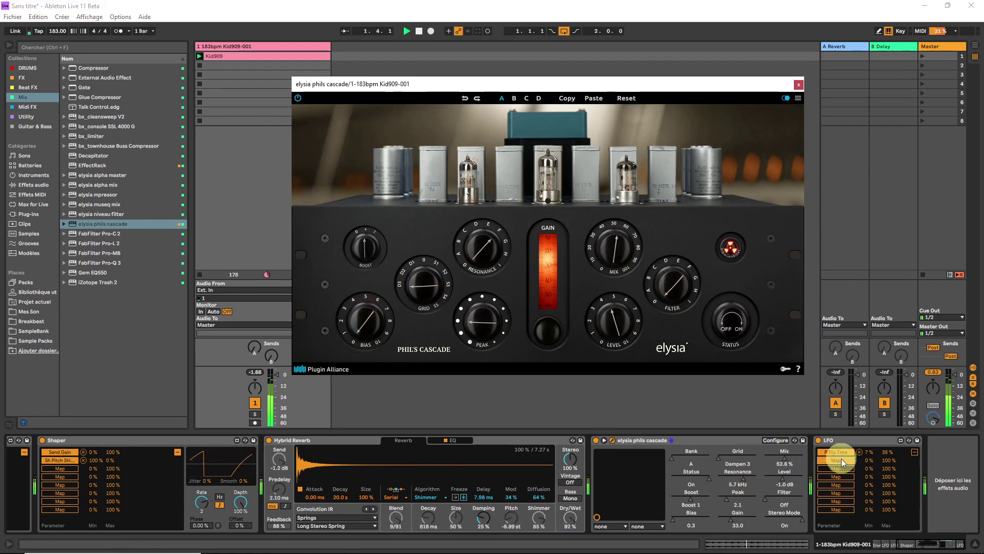
{"action": "left_click", "coordinate": [685, 516]}
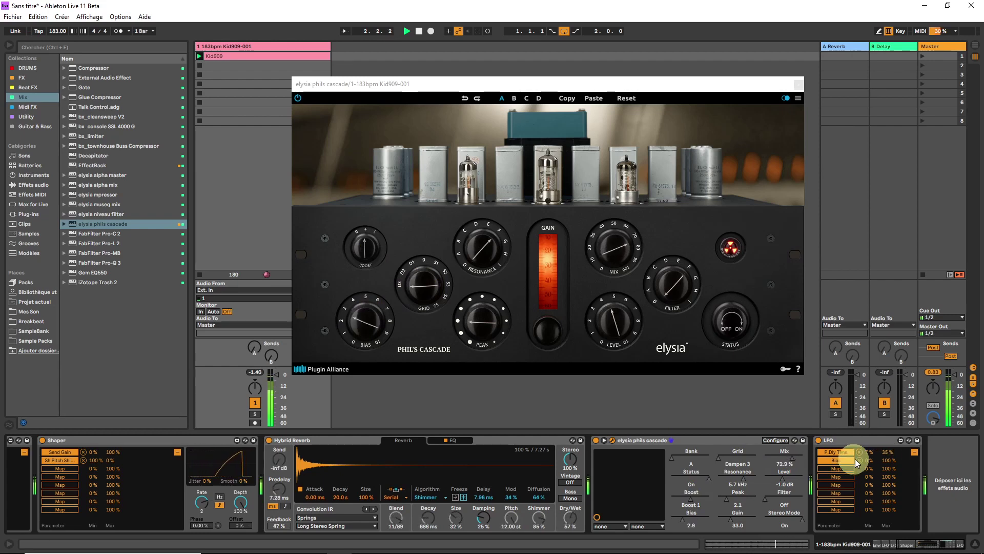
{"action": "left_click_drag", "start_coordinate": [869, 460], "coordinate": [869, 289]}
{"action": "left_click_drag", "start_coordinate": [889, 460], "coordinate": [884, 528]}
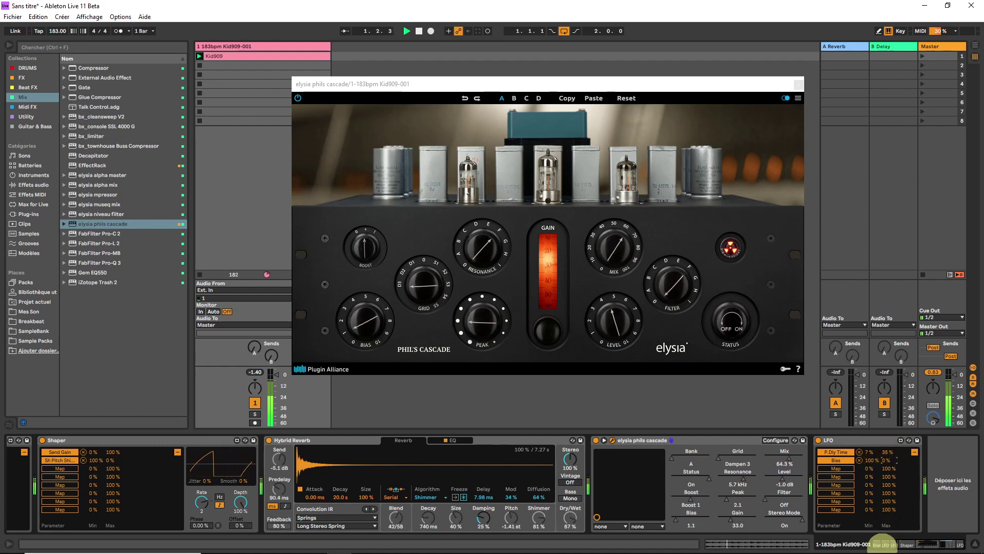
{"action": "left_click", "coordinate": [877, 448]}
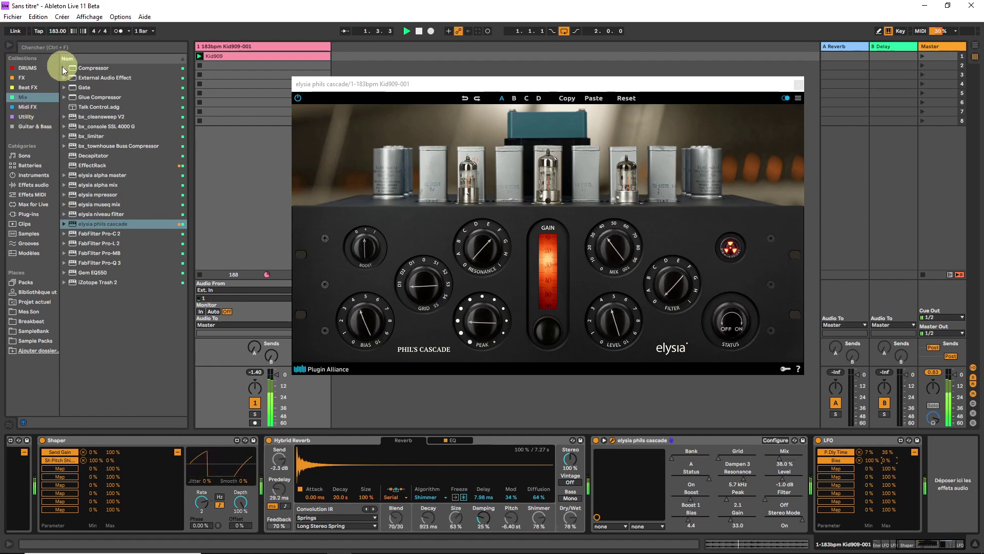
Show the audio effects modulators in the browser and toggle the existing LFO off and on to compare.
{"action": "left_click", "coordinate": [32, 204]}
{"action": "left_click", "coordinate": [28, 311]}
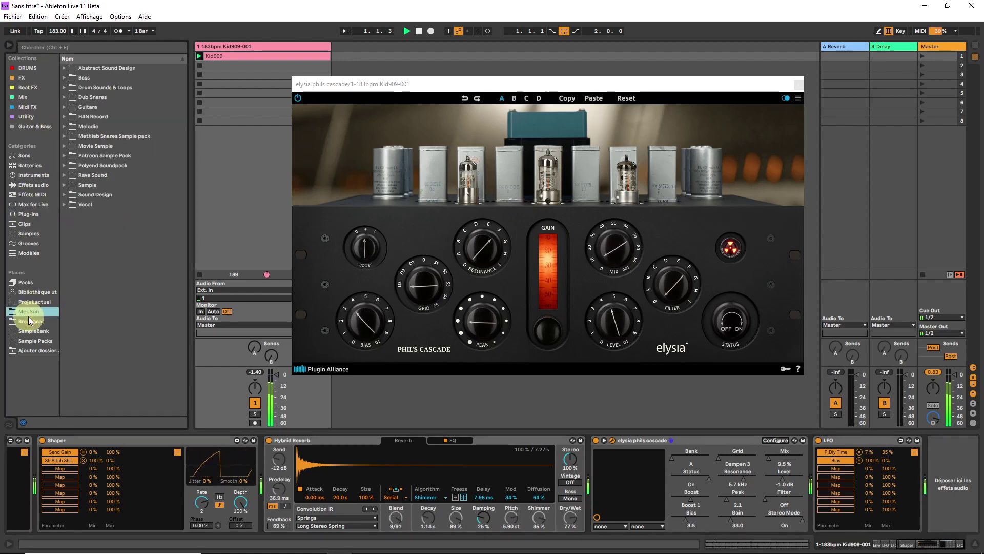
{"action": "left_click", "coordinate": [31, 185]}
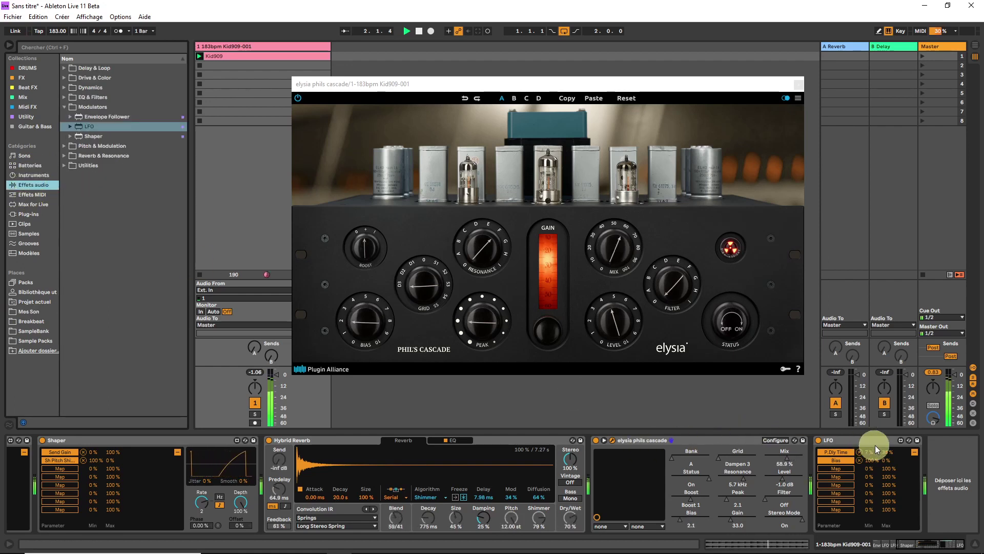
{"action": "left_click", "coordinate": [818, 440]}
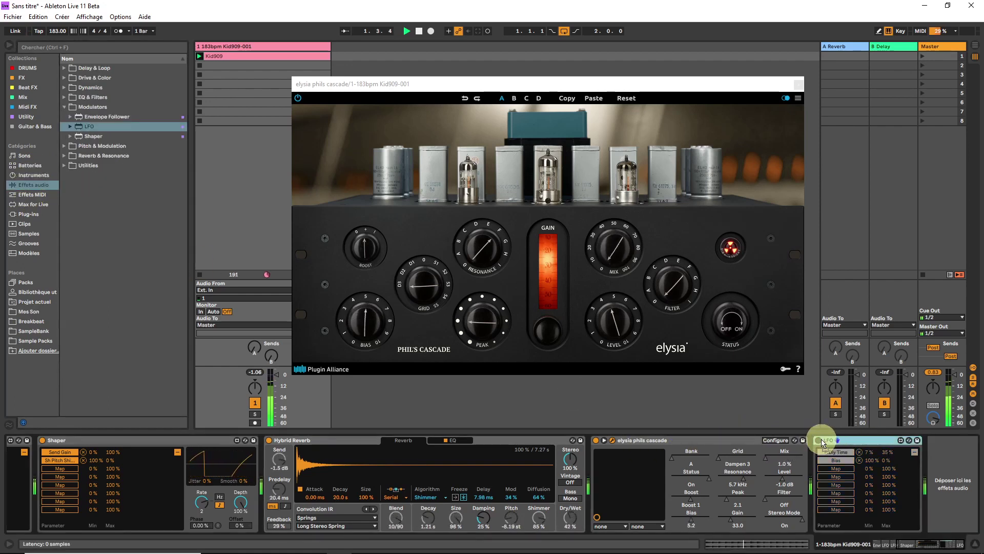
{"action": "left_click", "coordinate": [819, 439]}
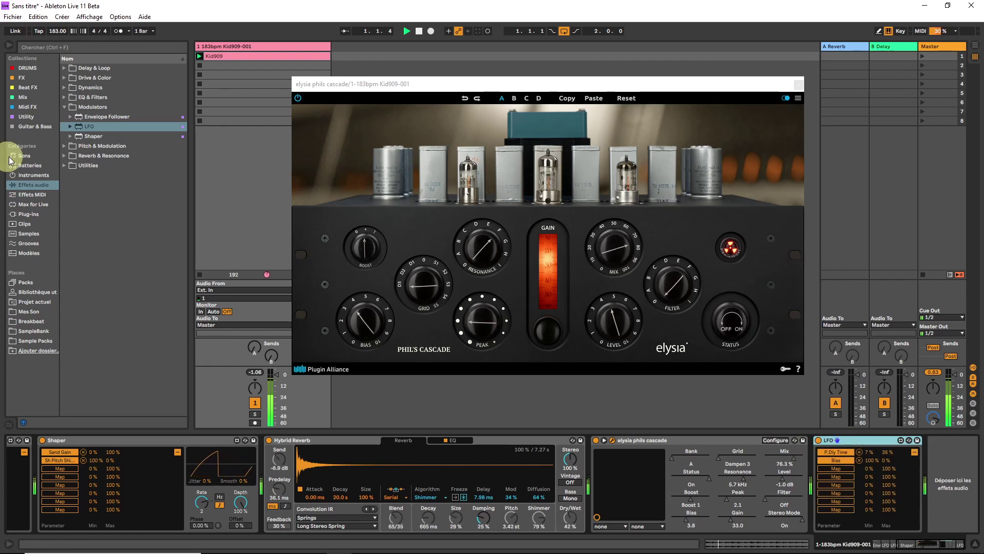
Load a new LFO and map it to Phil's Cascade Level over 0–80 % at about 18.4 Hz.
{"action": "left_click", "coordinate": [91, 126]}
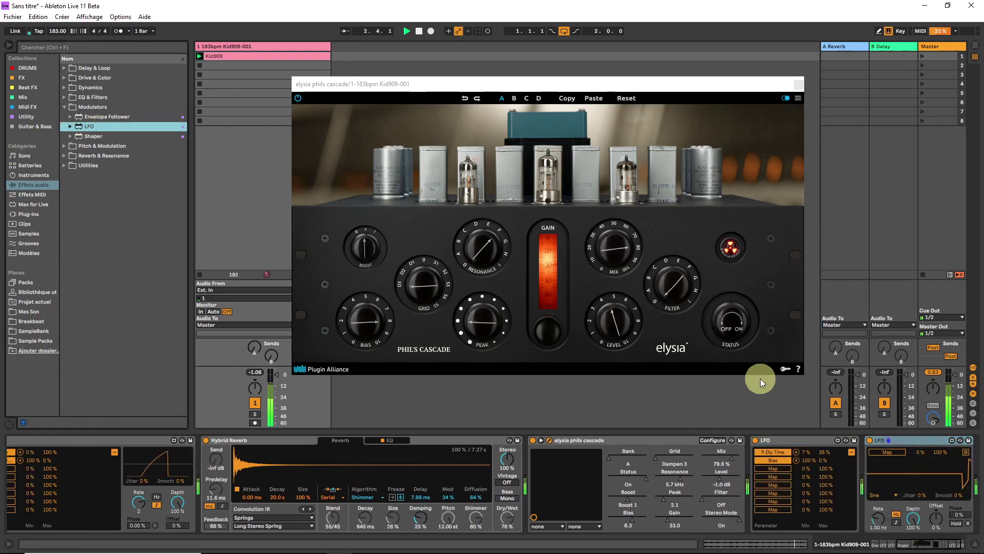
{"action": "left_click", "coordinate": [896, 451]}
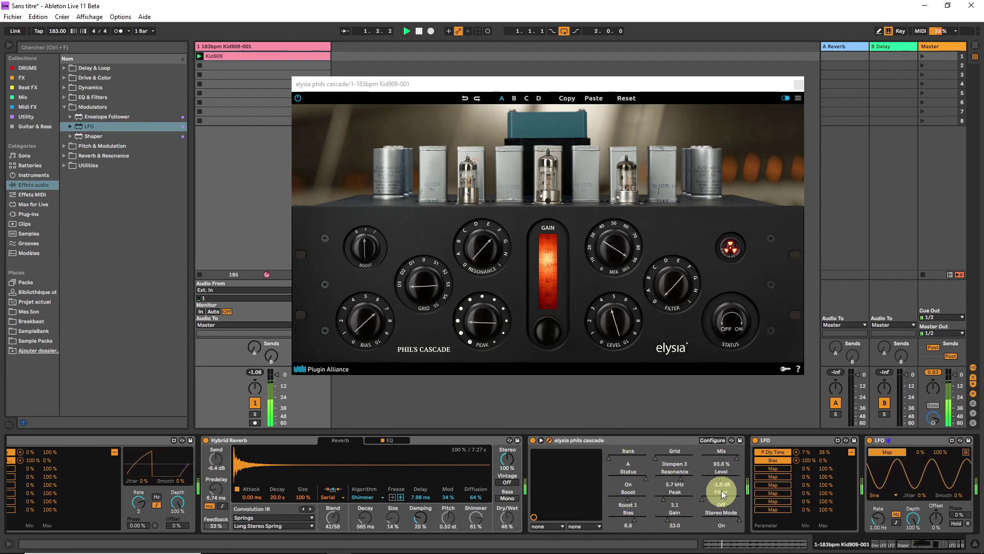
{"action": "left_click", "coordinate": [719, 476]}
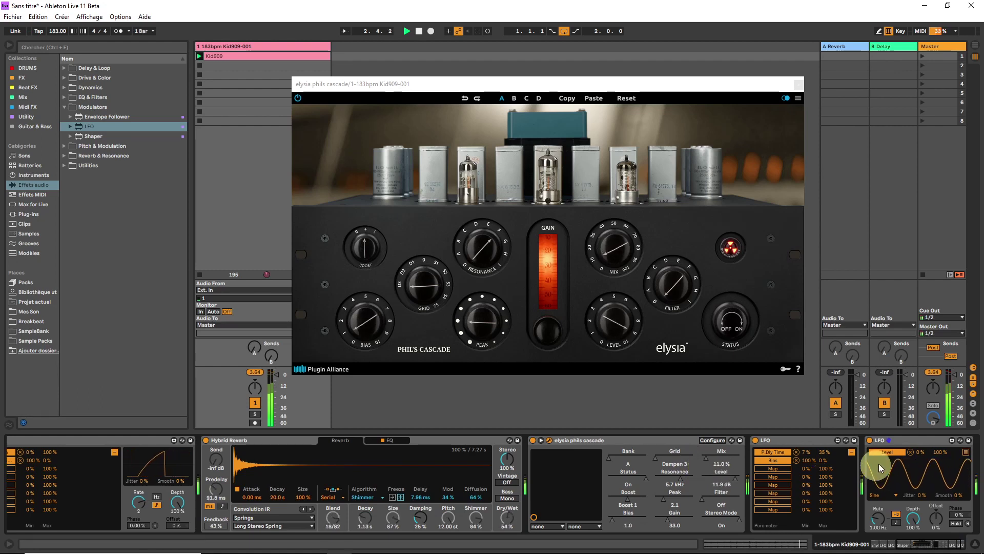
{"action": "left_click_drag", "start_coordinate": [938, 452], "coordinate": [879, 480]}
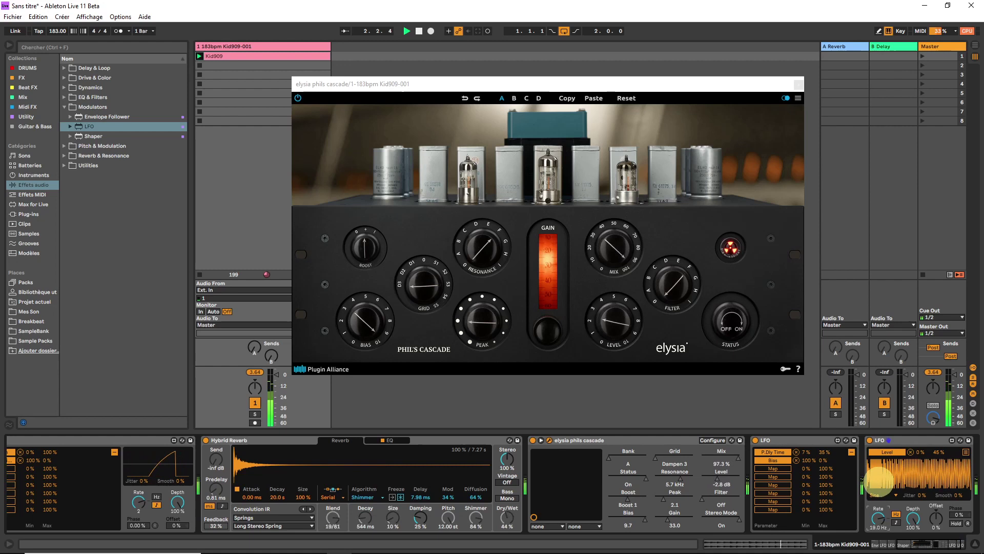
{"action": "left_click_drag", "start_coordinate": [940, 472], "coordinate": [933, 421]}
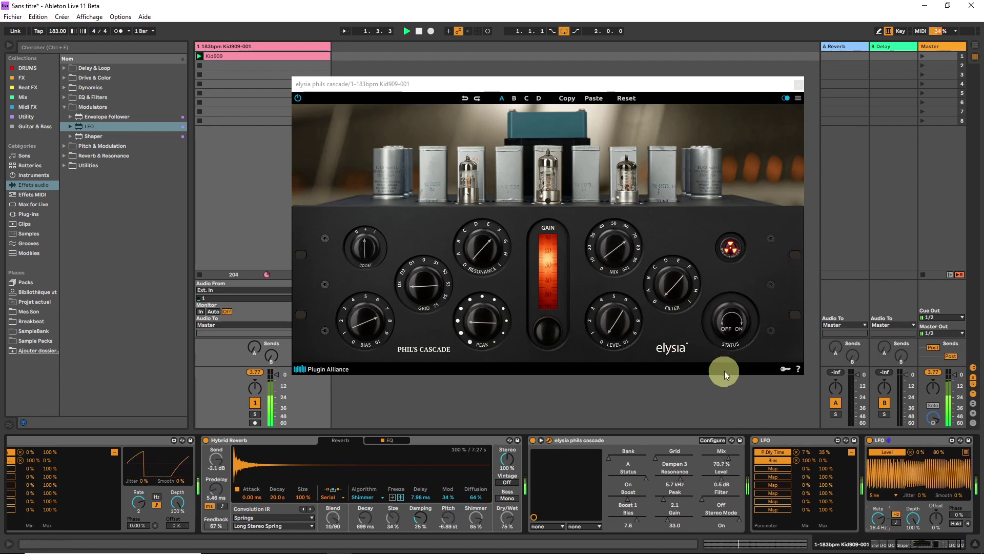
Bypass and re-enable Phil's Cascade to compare the sound, then close its plugin window.
{"action": "left_click", "coordinate": [731, 328]}
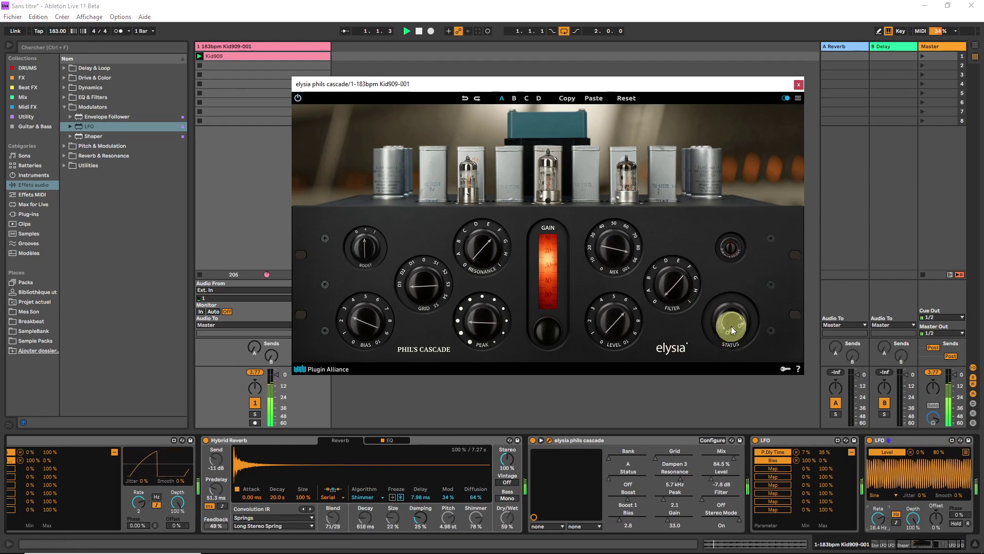
{"action": "left_click", "coordinate": [731, 326]}
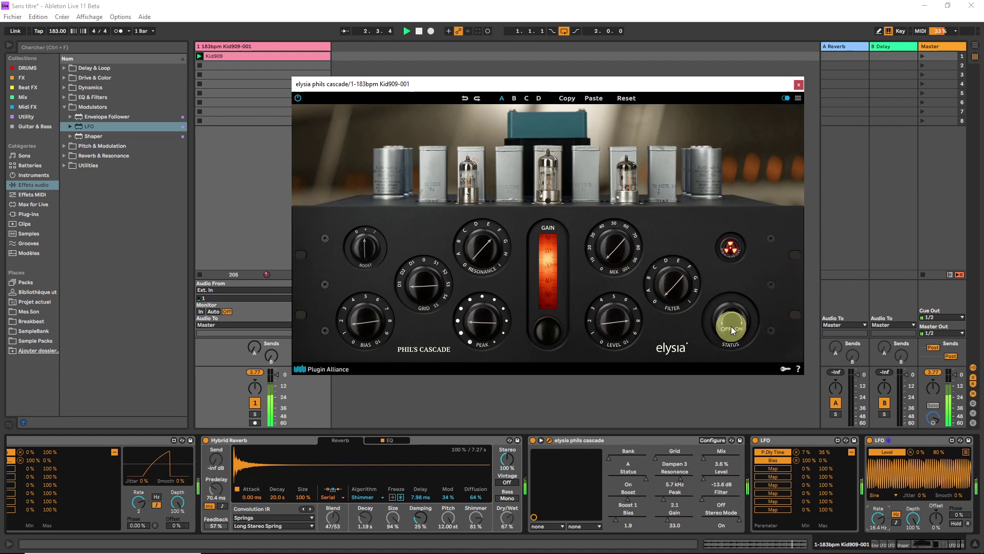
{"action": "left_click", "coordinate": [905, 545]}
{"action": "left_click_drag", "start_coordinate": [905, 546], "coordinate": [946, 545]}
{"action": "left_click", "coordinate": [798, 84]}
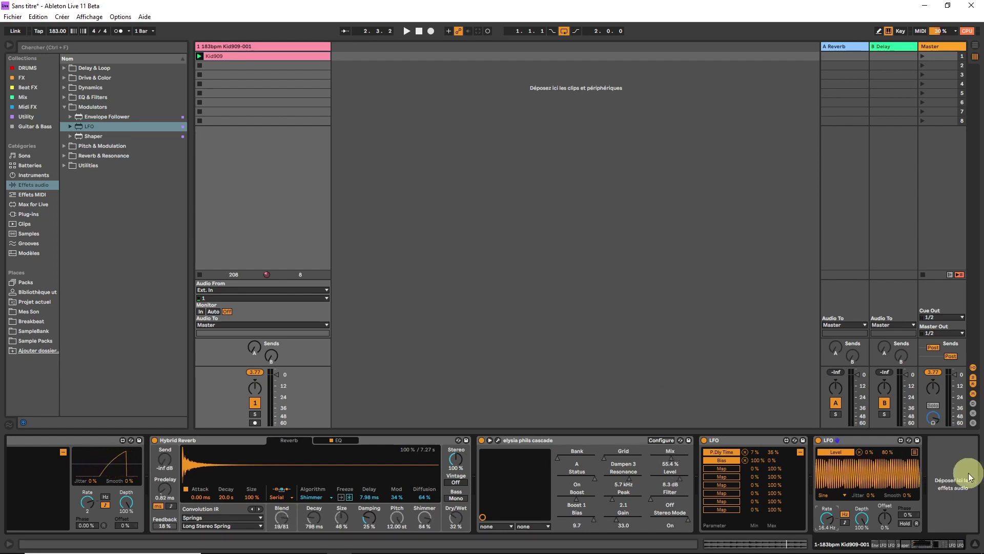
{"action": "left_click", "coordinate": [833, 440]}
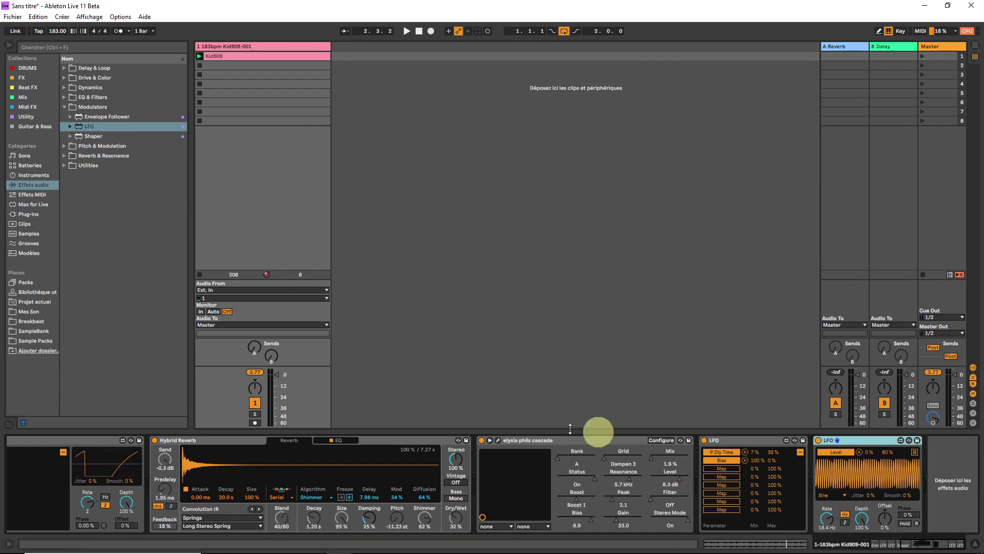
{"action": "left_click", "coordinate": [571, 441]}
{"action": "left_click", "coordinate": [720, 443]}
{"action": "left_click_drag", "start_coordinate": [913, 543], "coordinate": [877, 543]}
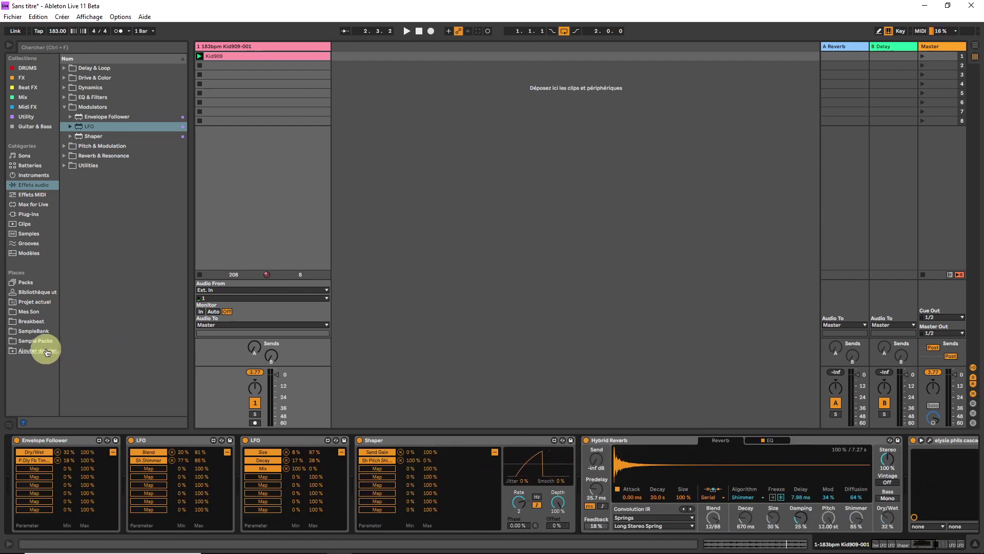